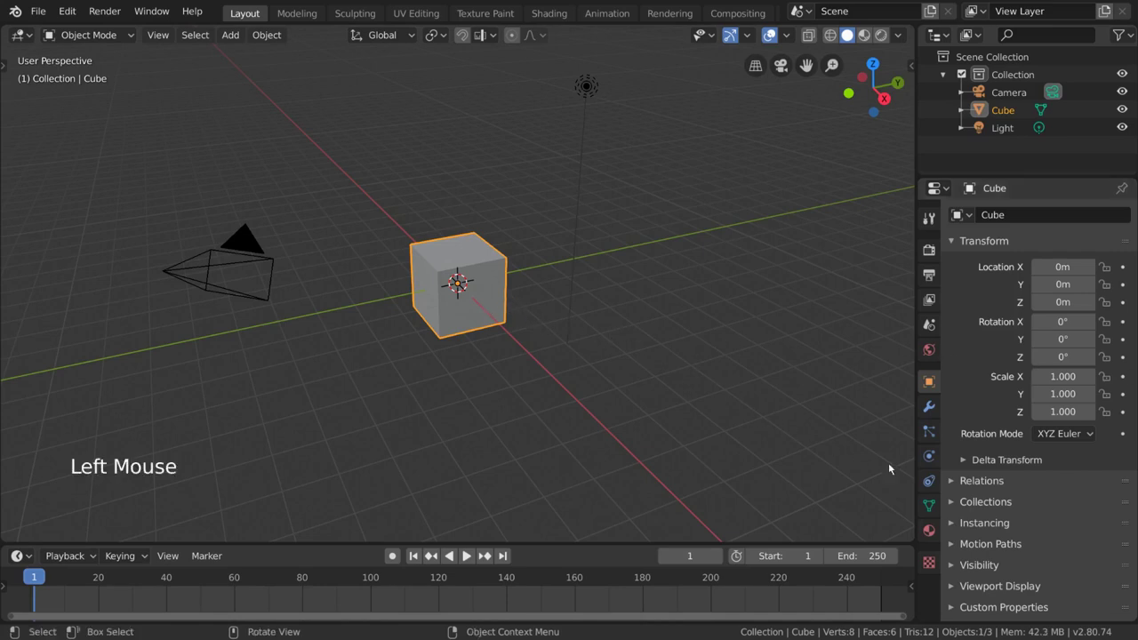
# Browse Suzanne's object and bone constraint lists
pyautogui.click(929, 480)
pyautogui.click(1067, 216)
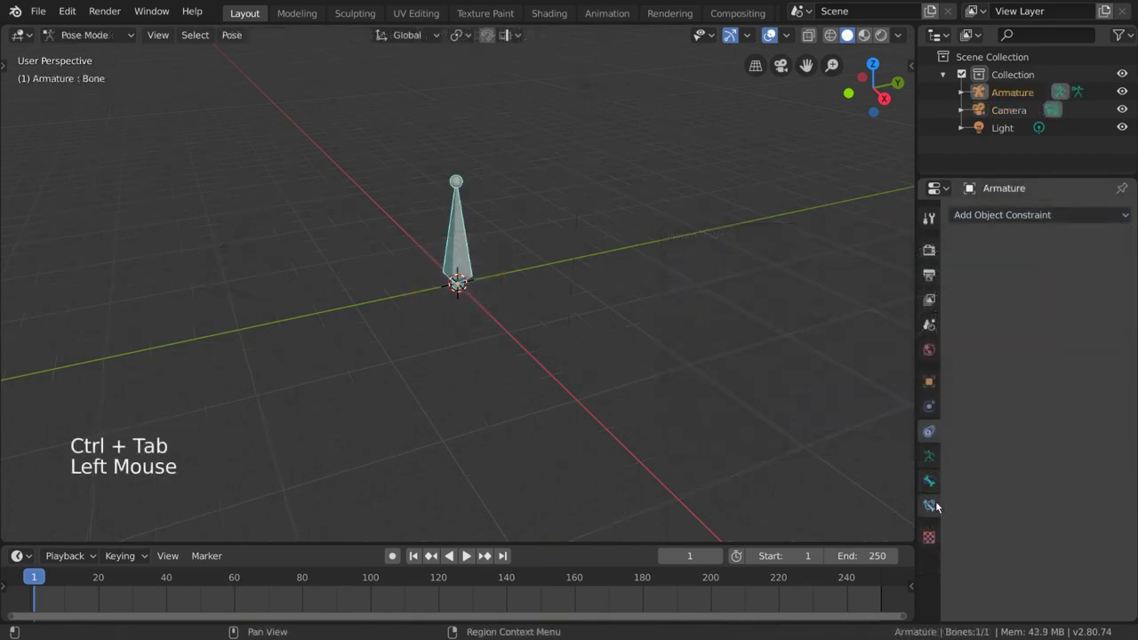
pyautogui.click(932, 506)
pyautogui.click(1031, 216)
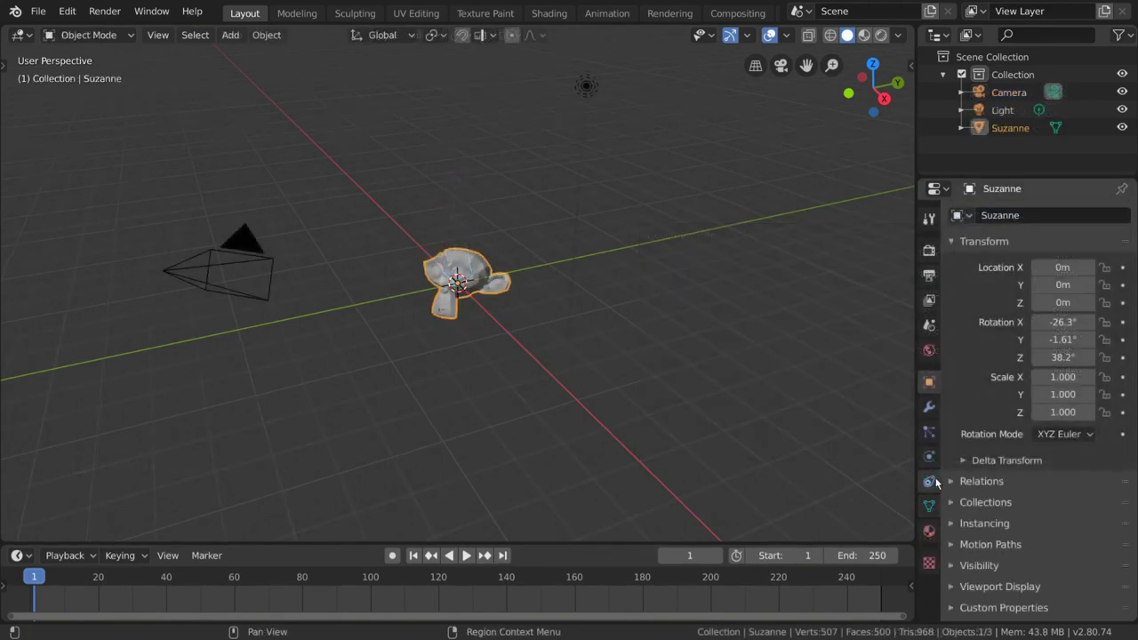
# Add a Copy Location constraint to Suzanne targeting Cube.001
pyautogui.click(930, 480)
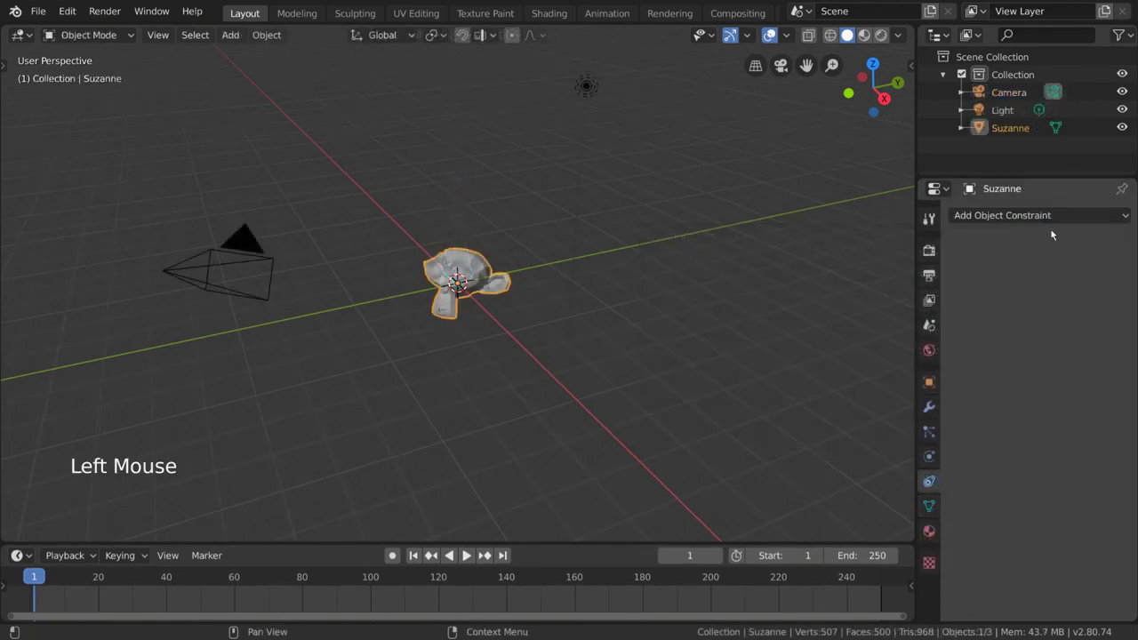
pyautogui.click(1055, 216)
pyautogui.click(1055, 216)
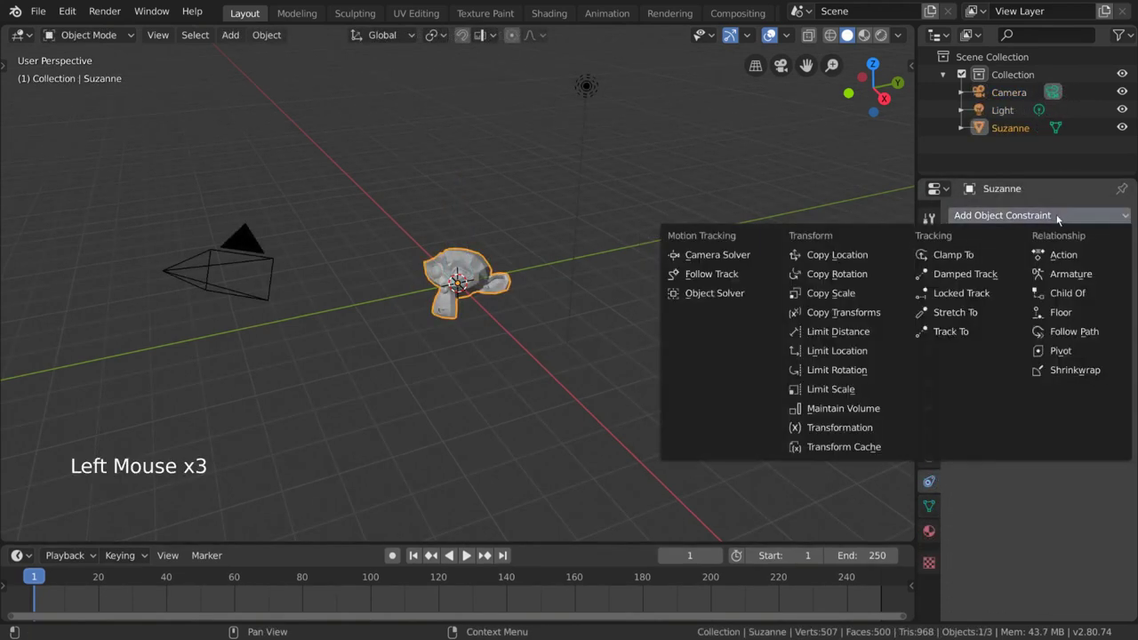
pyautogui.click(886, 432)
pyautogui.scroll(-6, 1041, 368)
pyautogui.scroll(3, 1042, 368)
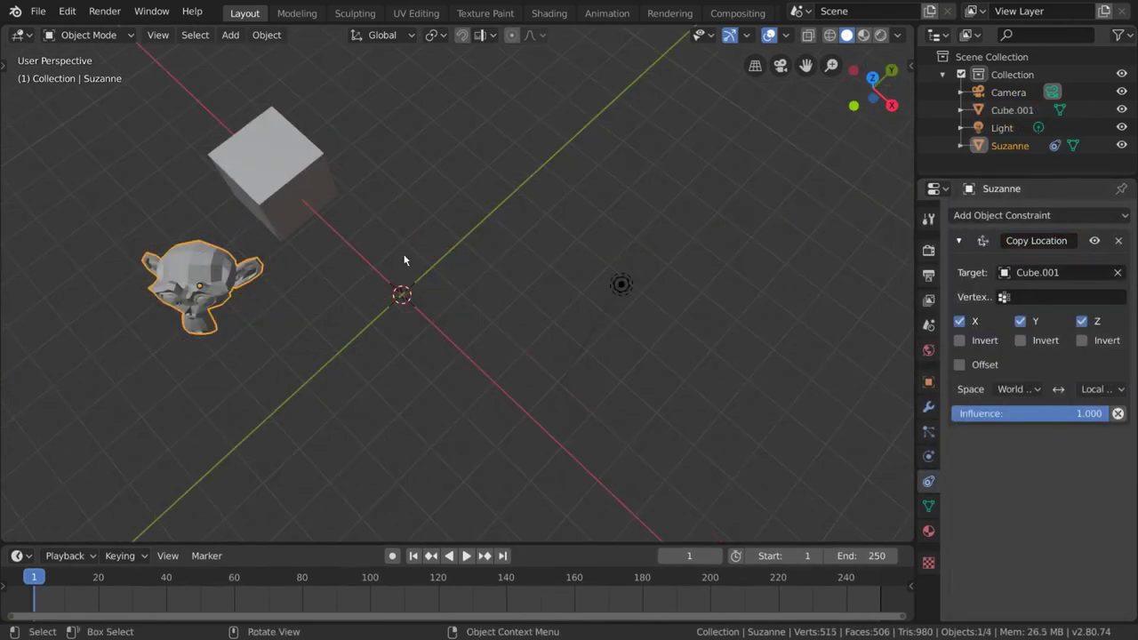
# Move Cube.001 to a new position and select Suzanne to check it follows
pyautogui.click(299, 182)
pyautogui.press('g')
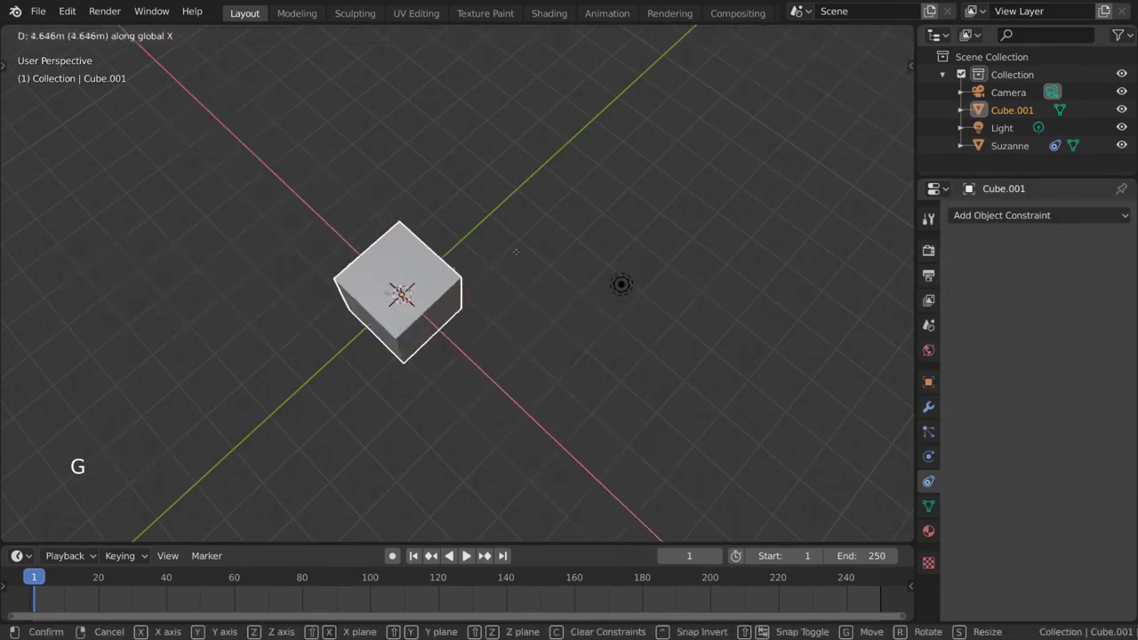
pyautogui.click(212, 224)
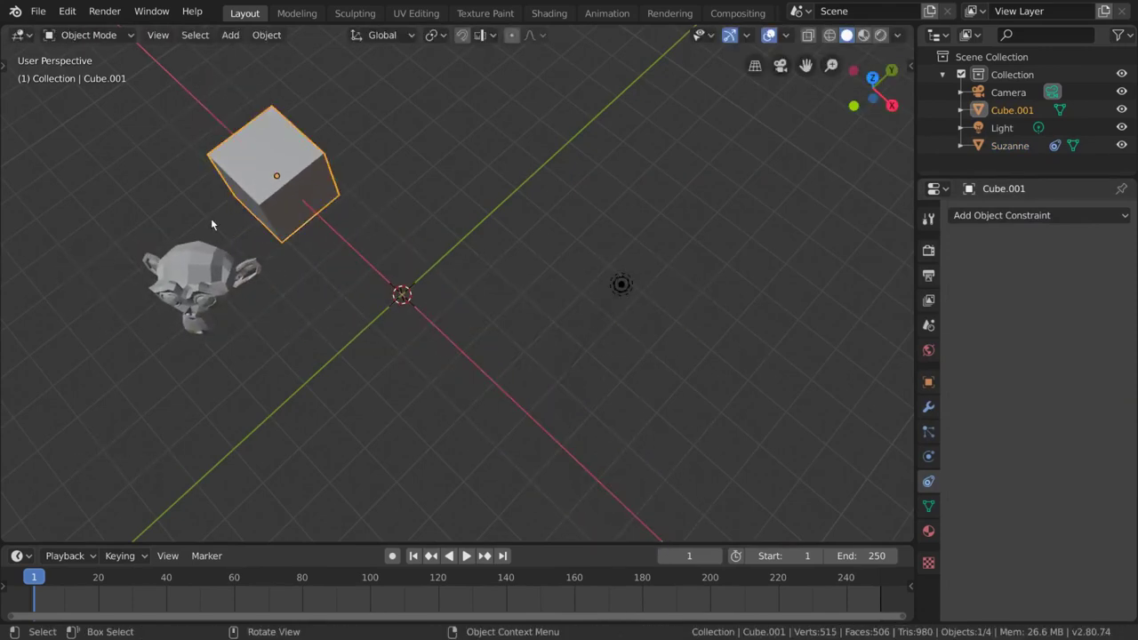
pyautogui.click(192, 292)
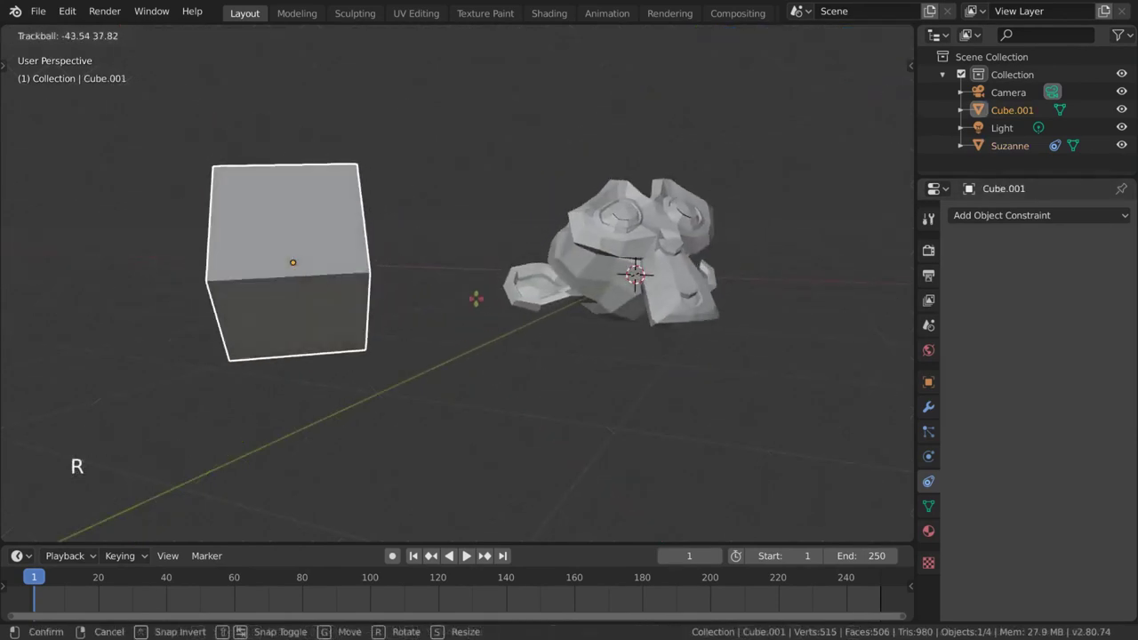
# Try scaling Cube.001 along the Z axis
pyautogui.click(475, 297)
pyautogui.press('s')
pyautogui.press('z')
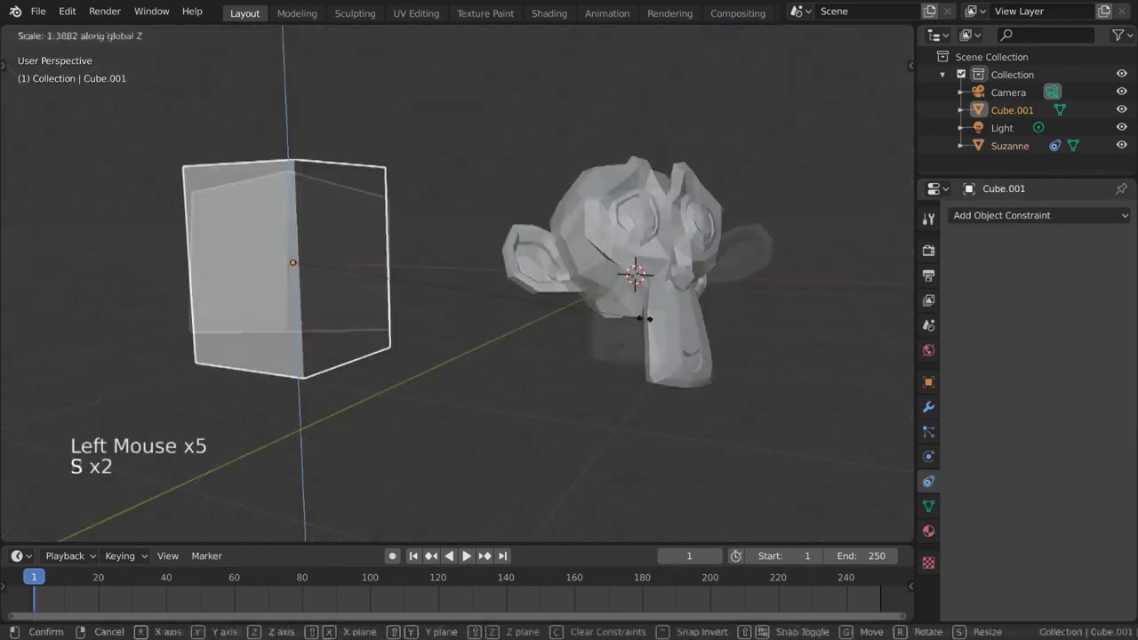
pyautogui.press('Escape')
pyautogui.press('s')
pyautogui.press('z')
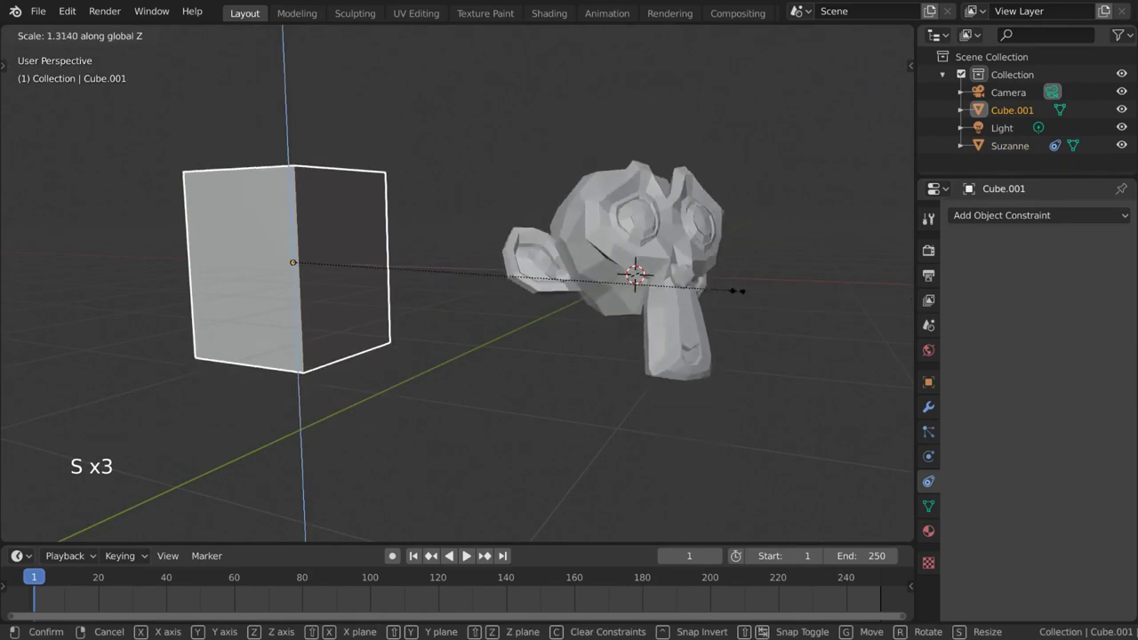
pyautogui.press('s')
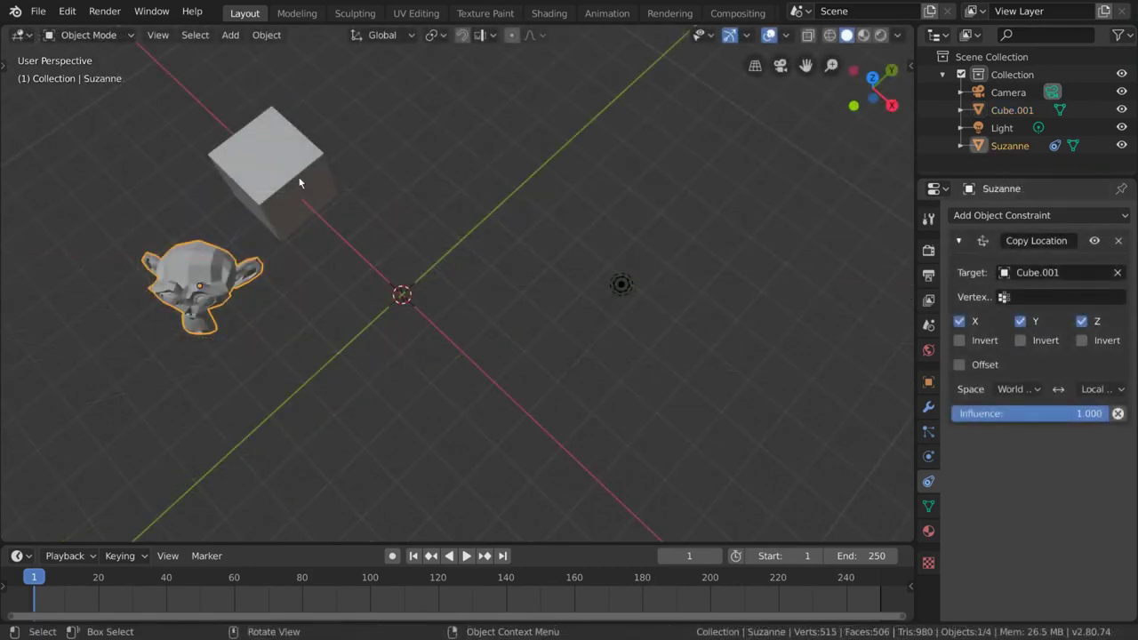
# Move Cube.001 along X, compare with Suzanne's constraint, then grab the Cube again
pyautogui.click(300, 184)
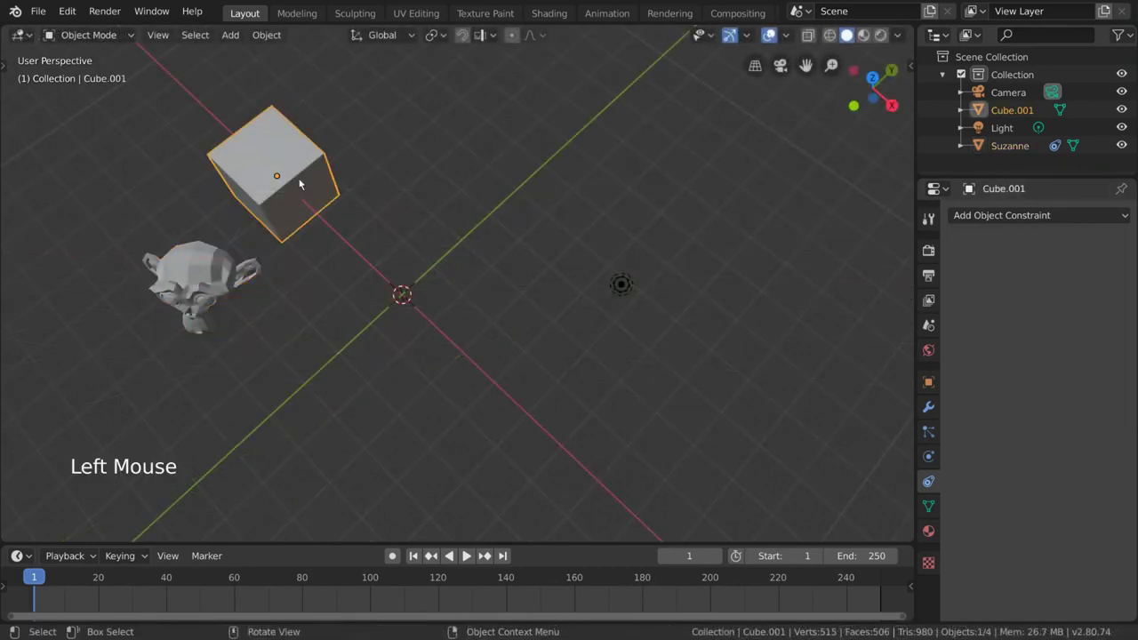
pyautogui.press('g')
pyautogui.press('x')
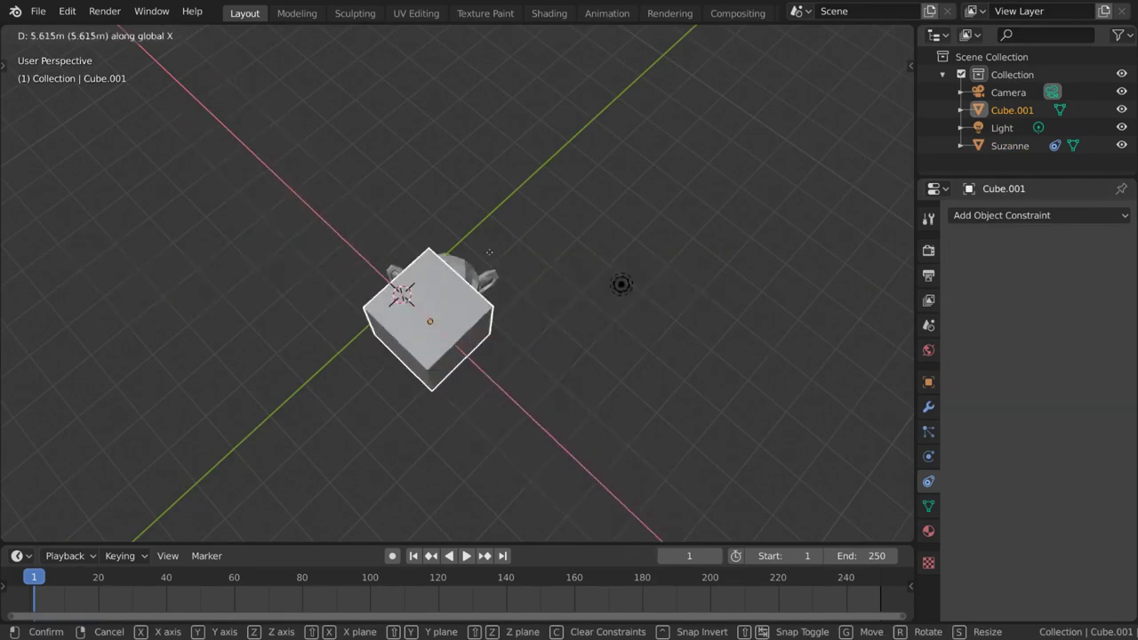
pyautogui.click(188, 233)
pyautogui.click(192, 292)
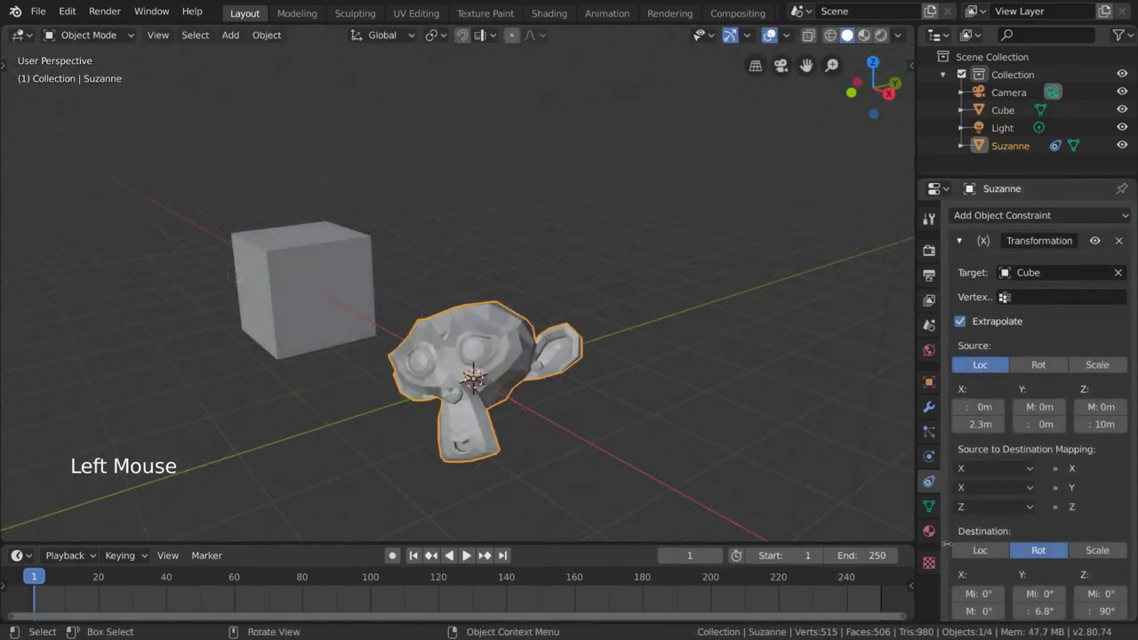
pyautogui.click(317, 288)
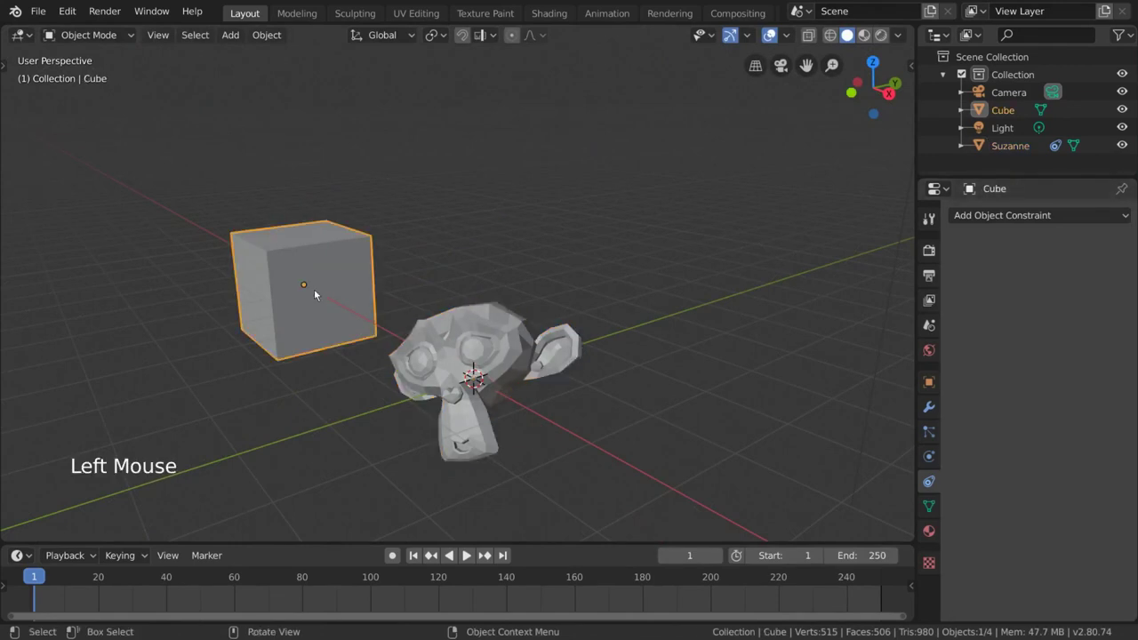
pyautogui.press('g')
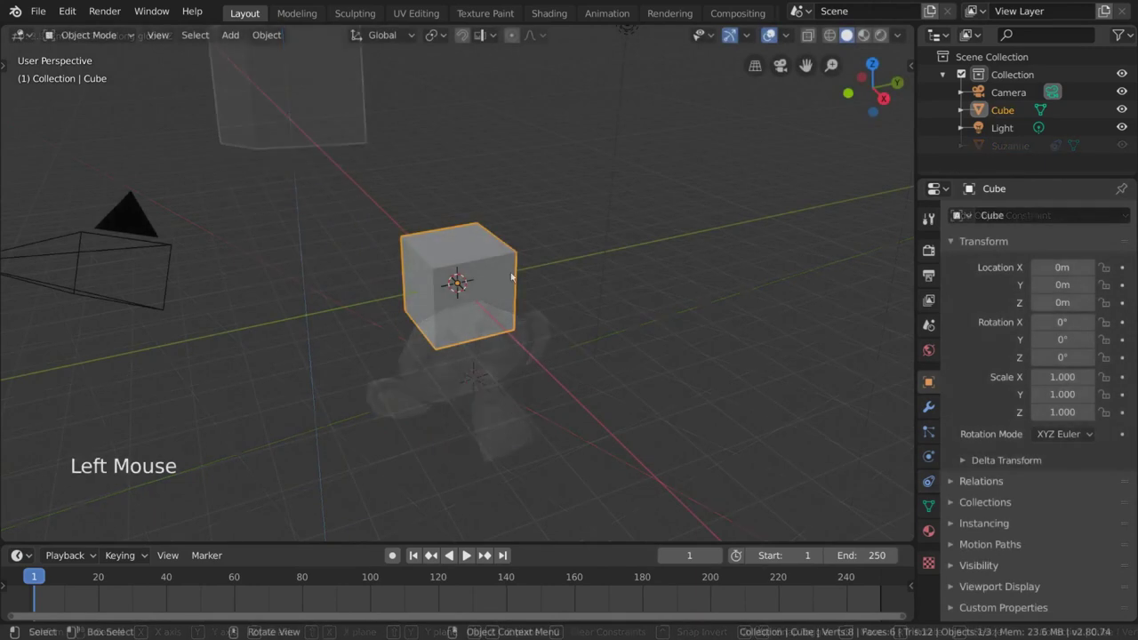
# Add a Suzanne monkey mesh at the origin and rotate it
pyautogui.press('g')
pyautogui.click(610, 303)
pyautogui.hotkey('shift', 'a')
pyautogui.click(681, 460)
pyautogui.press('r')
pyautogui.press('r')
pyautogui.click(928, 481)
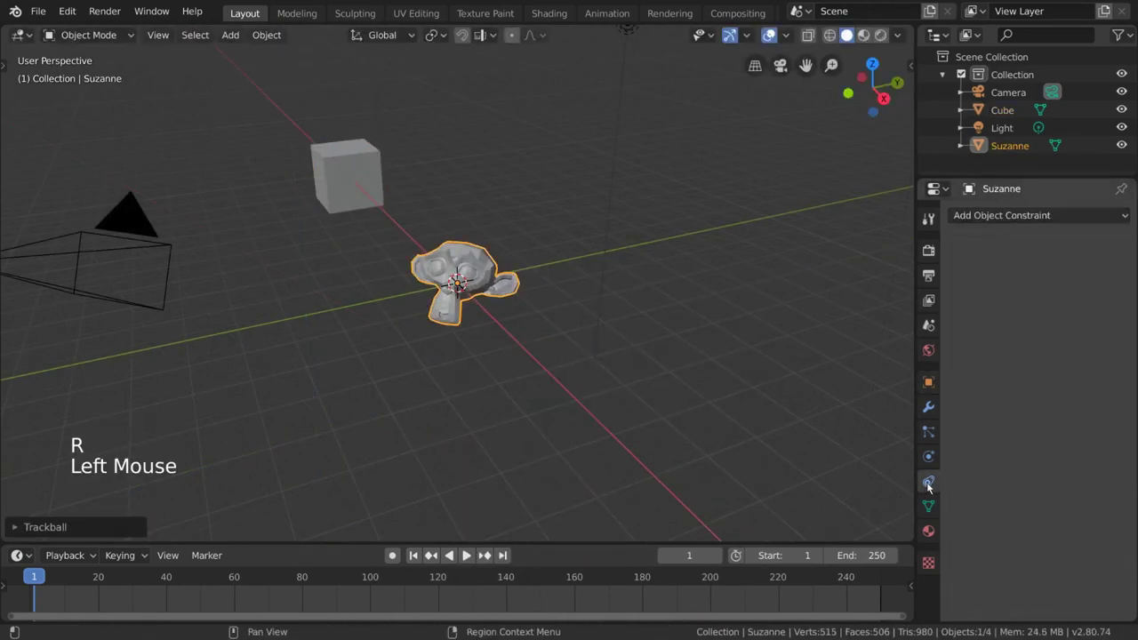
# Give Suzanne a Transformation constraint with the Cube as its target
pyautogui.click(1008, 215)
pyautogui.click(827, 476)
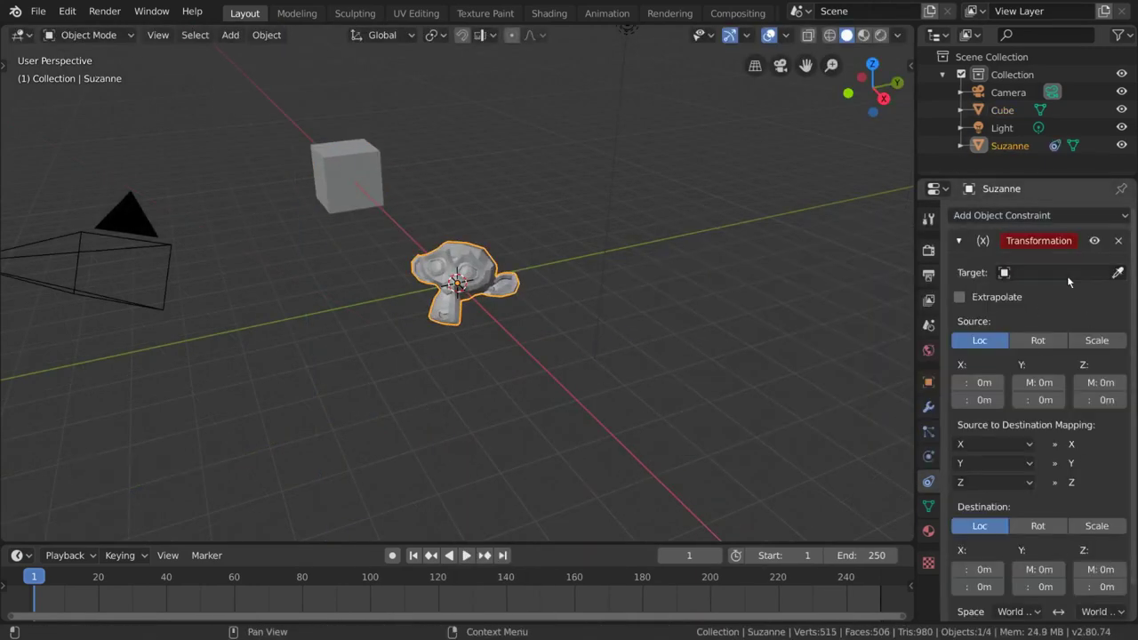
pyautogui.click(1118, 272)
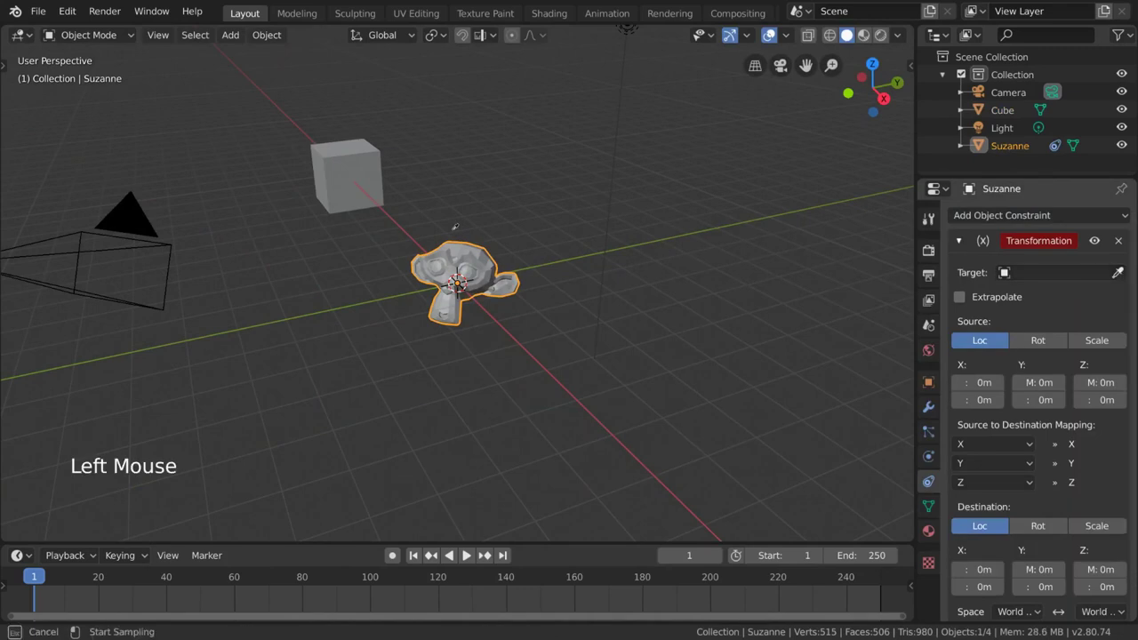
pyautogui.click(345, 167)
pyautogui.scroll(-4, 1061, 330)
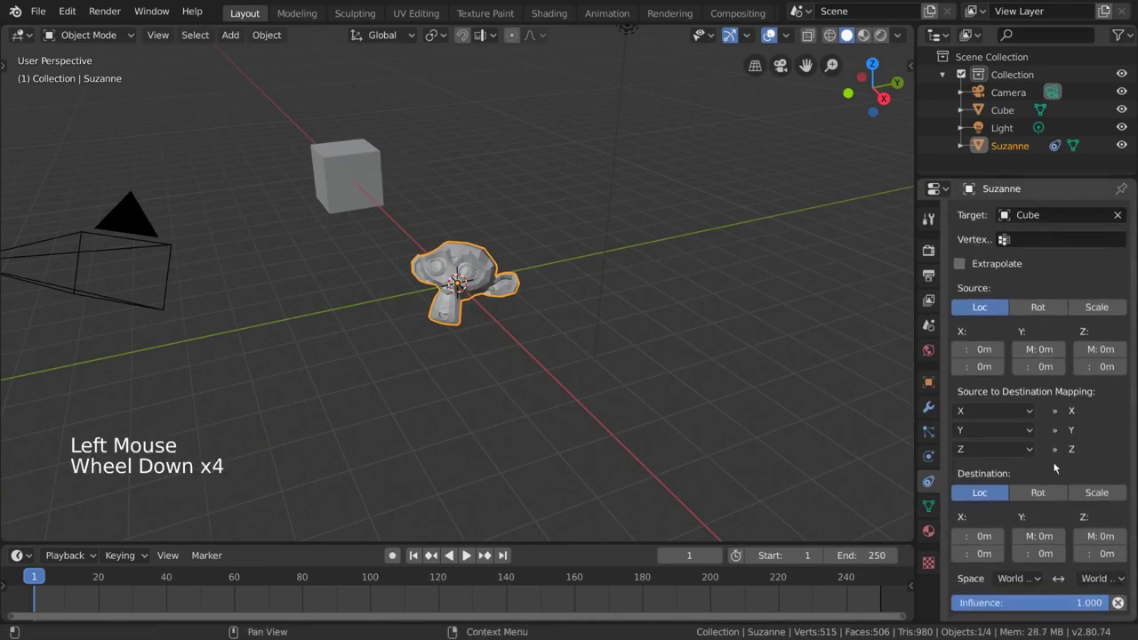
pyautogui.scroll(2, 1080, 419)
pyautogui.scroll(1, 1079, 420)
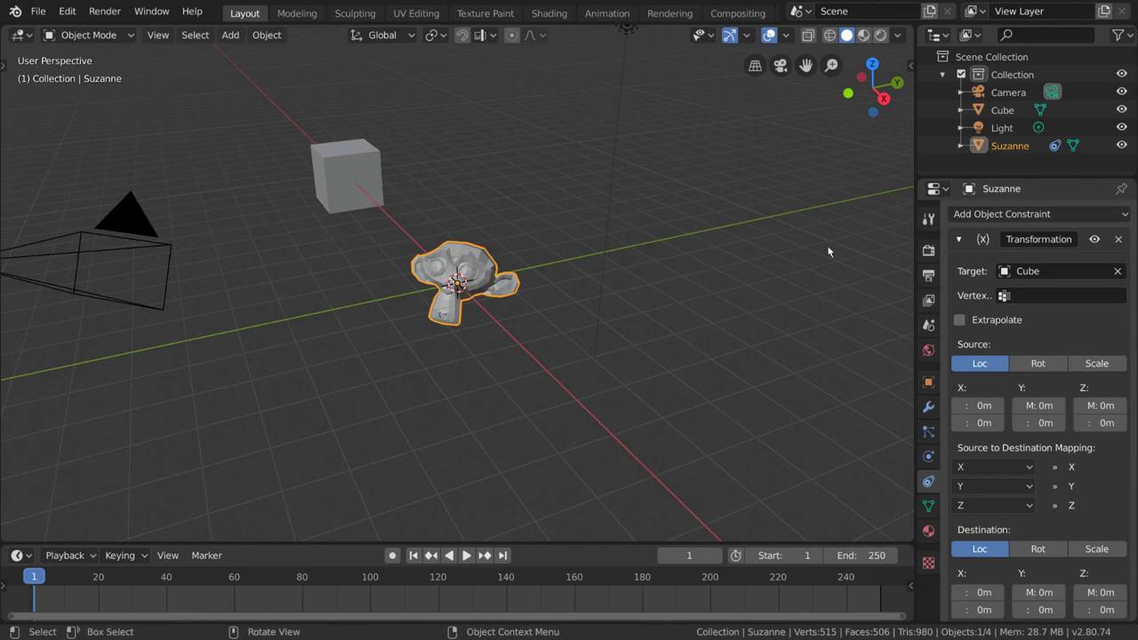
# Try rotation and scale for source and destination, leaving both on location
pyautogui.click(1038, 363)
pyautogui.click(1096, 364)
pyautogui.click(1048, 366)
pyautogui.click(980, 363)
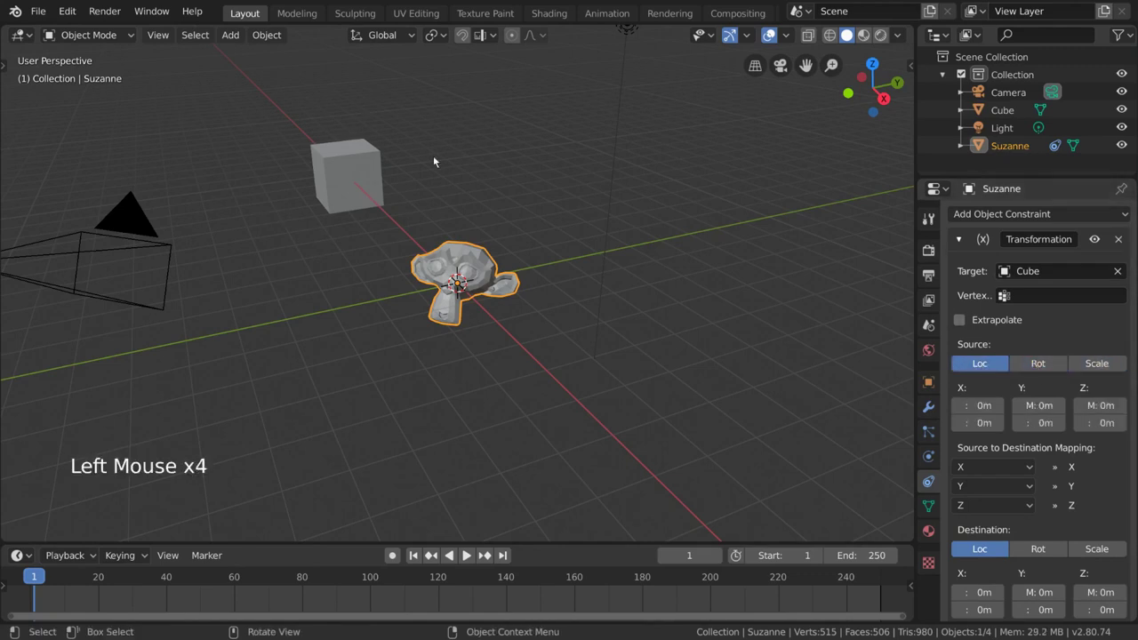
pyautogui.click(1040, 365)
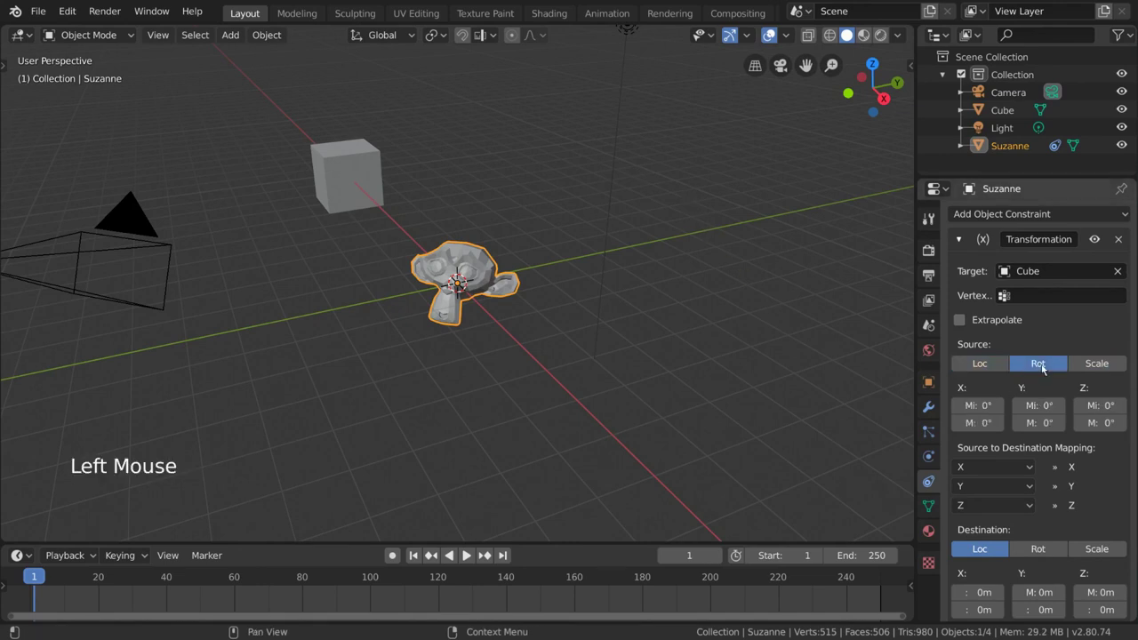
pyautogui.click(1092, 364)
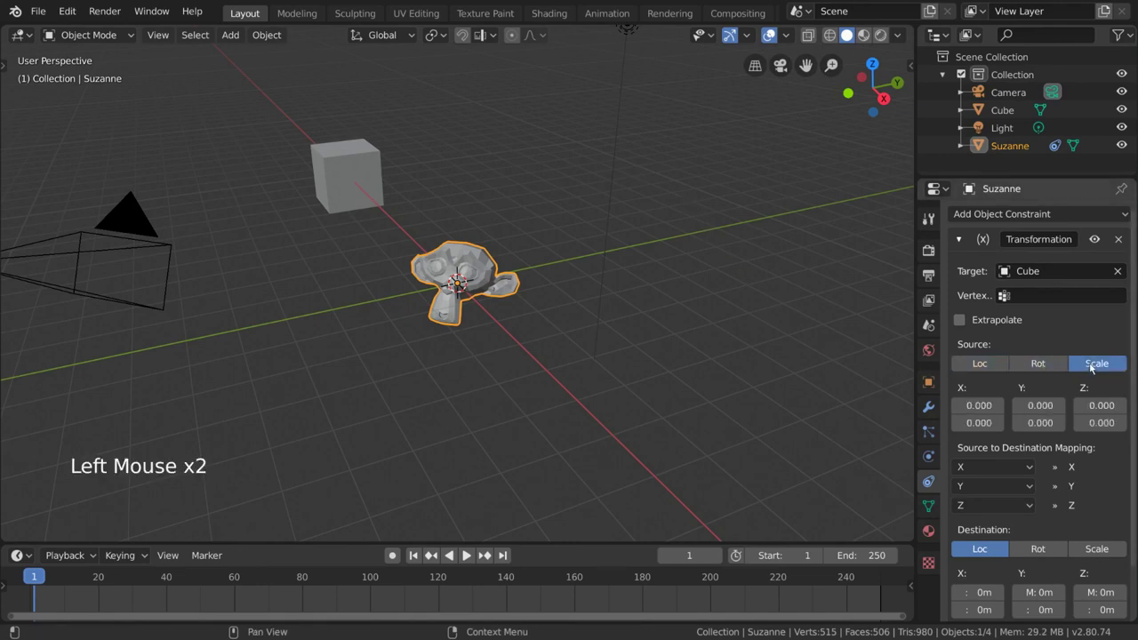
pyautogui.click(990, 367)
pyautogui.scroll(-4, 1066, 426)
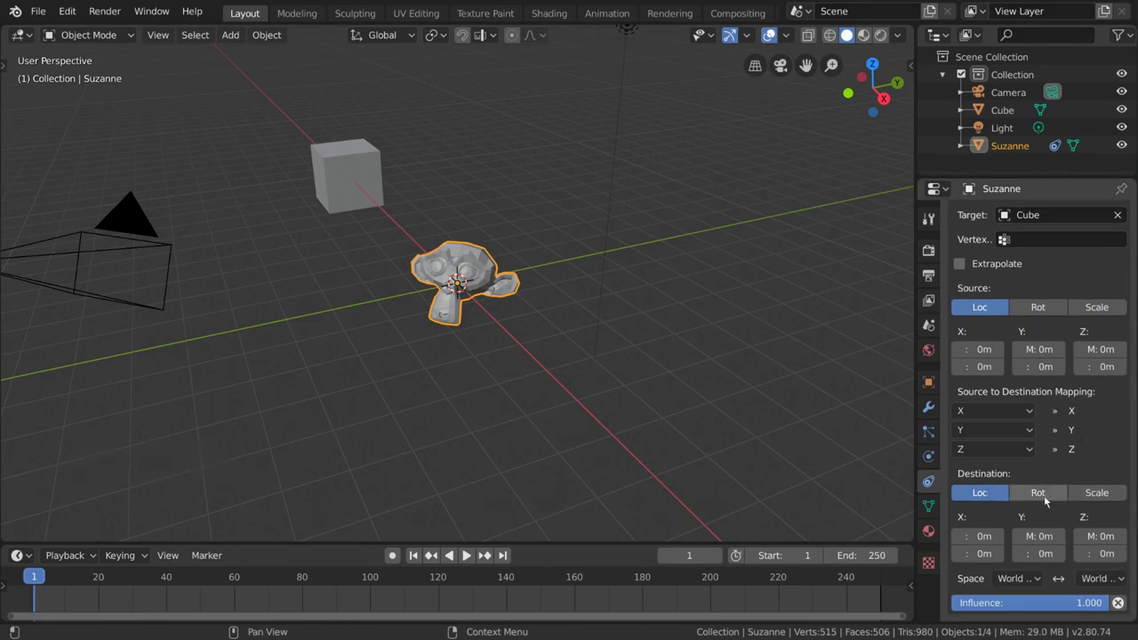
pyautogui.click(1038, 494)
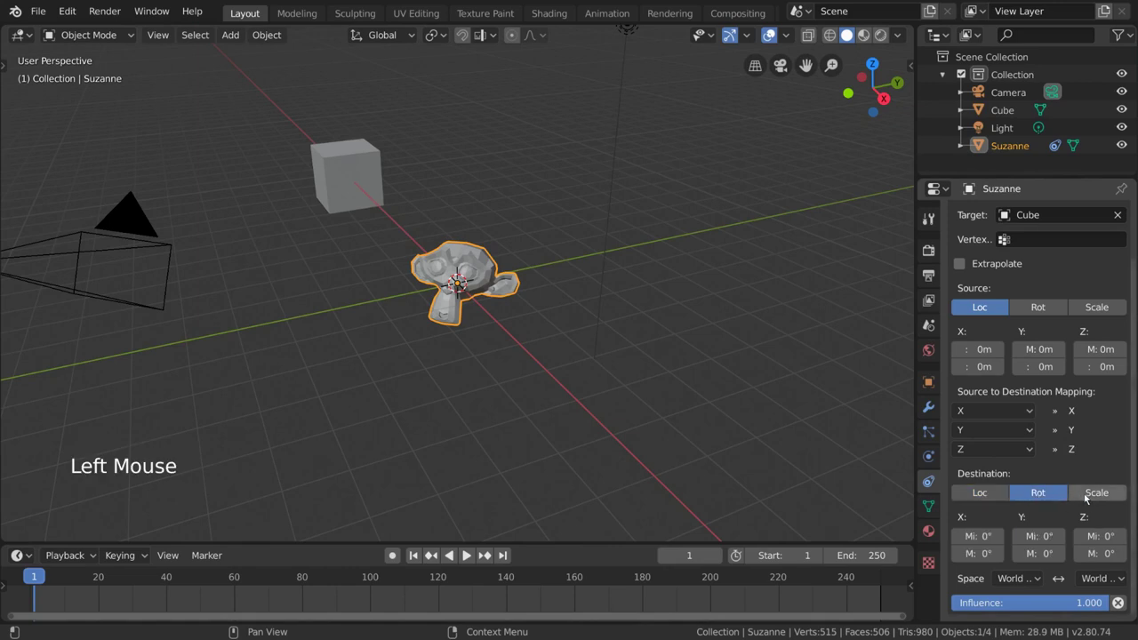
pyautogui.click(1094, 493)
pyautogui.click(993, 496)
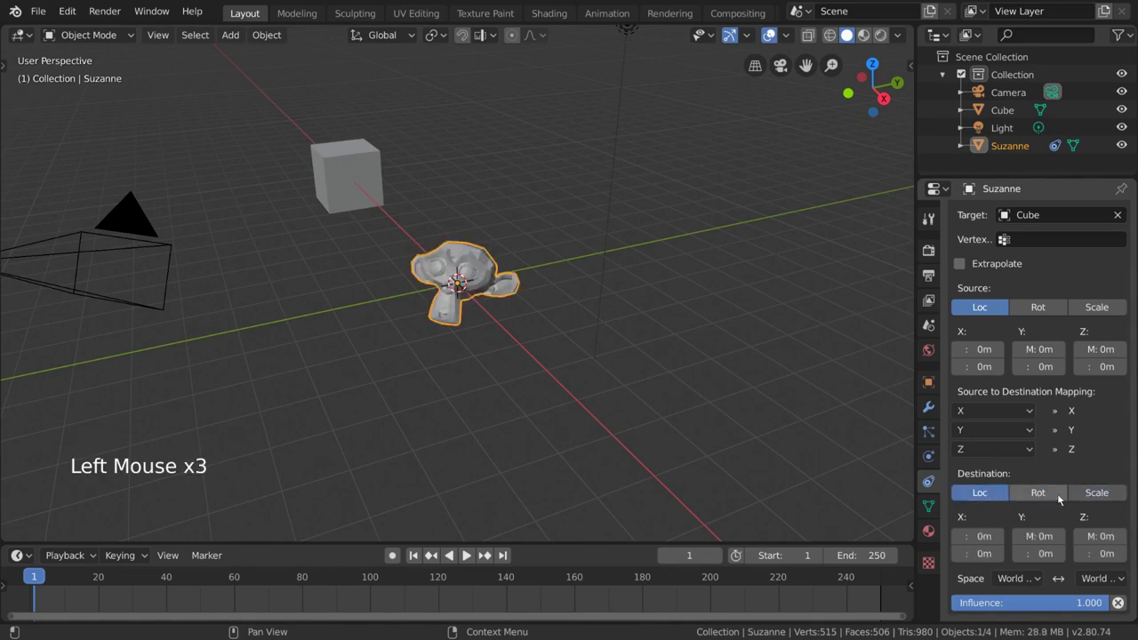
# Map destination X from the source X axis after trying Y and Z
pyautogui.click(1018, 411)
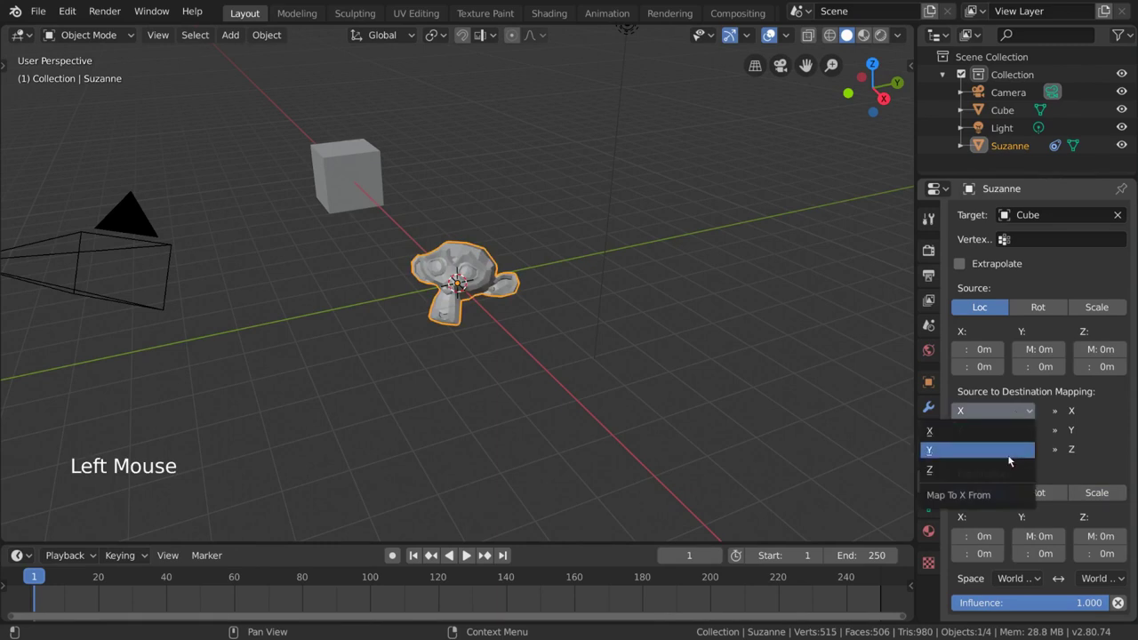
pyautogui.click(1009, 451)
pyautogui.click(1009, 411)
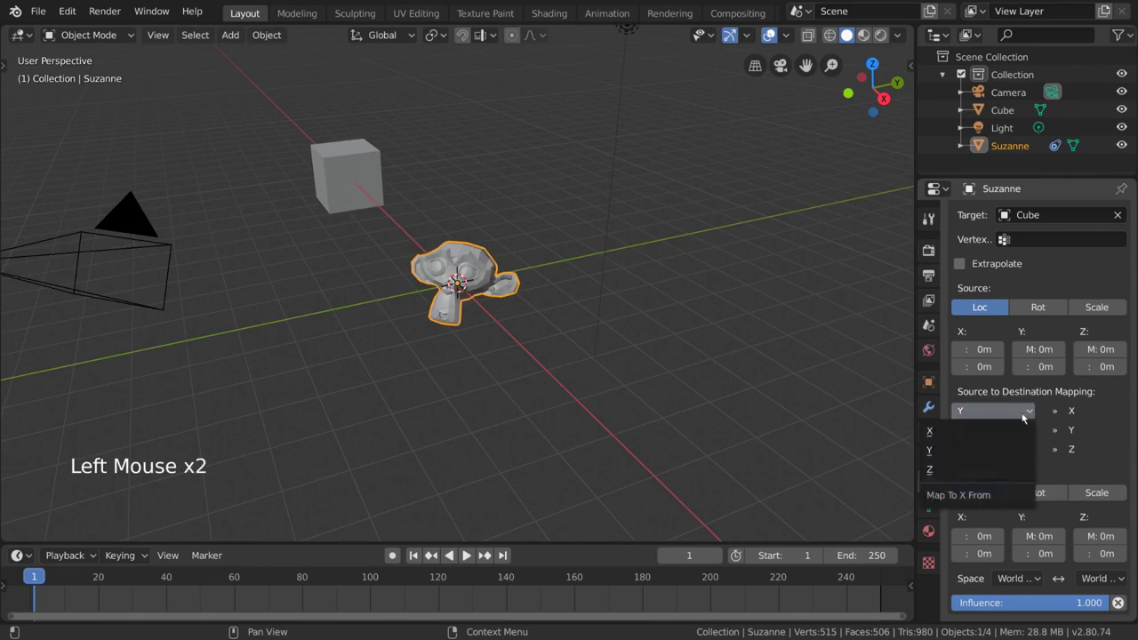
pyautogui.click(1011, 470)
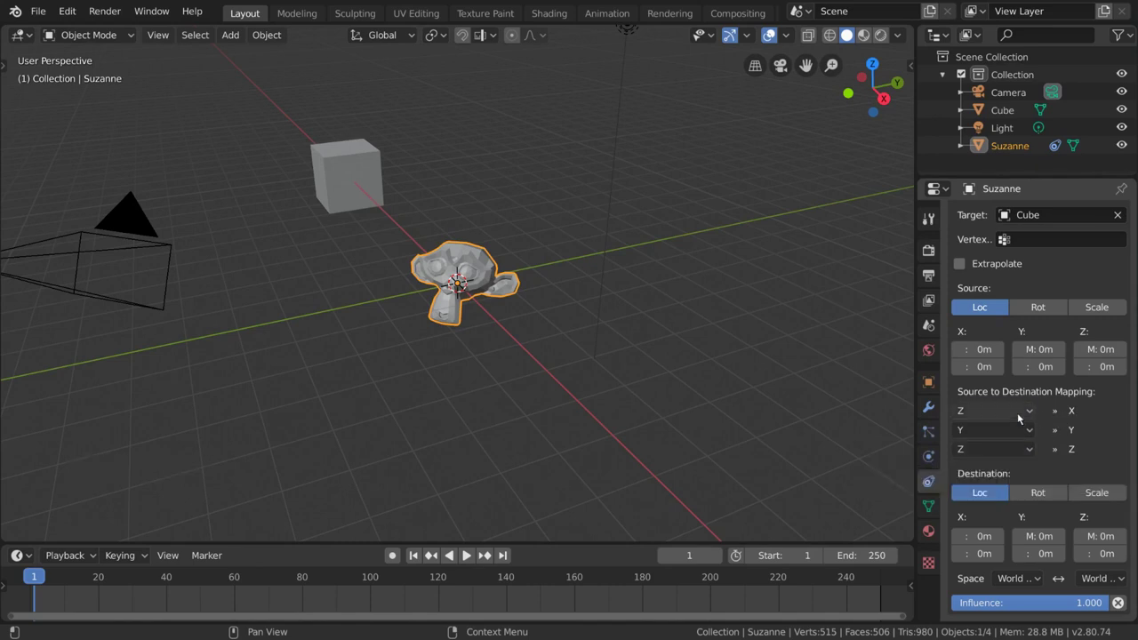
pyautogui.click(1019, 414)
pyautogui.click(1013, 431)
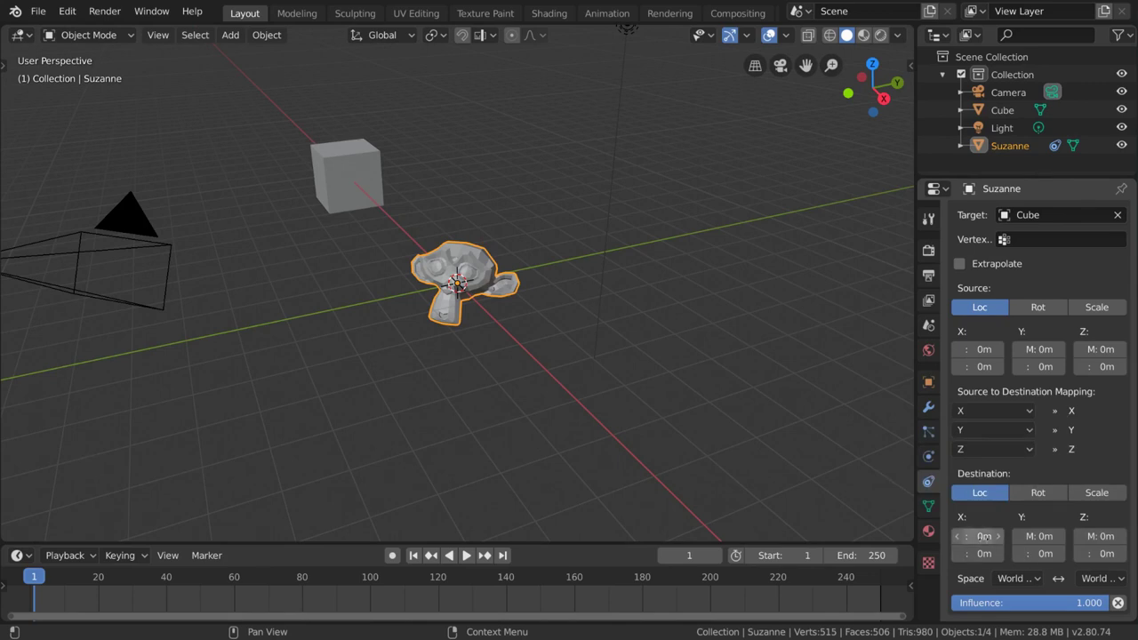
# Leave the destination X and source X maximum values at 0 m
pyautogui.moveTo(984, 553); pyautogui.dragTo(1023, 553)
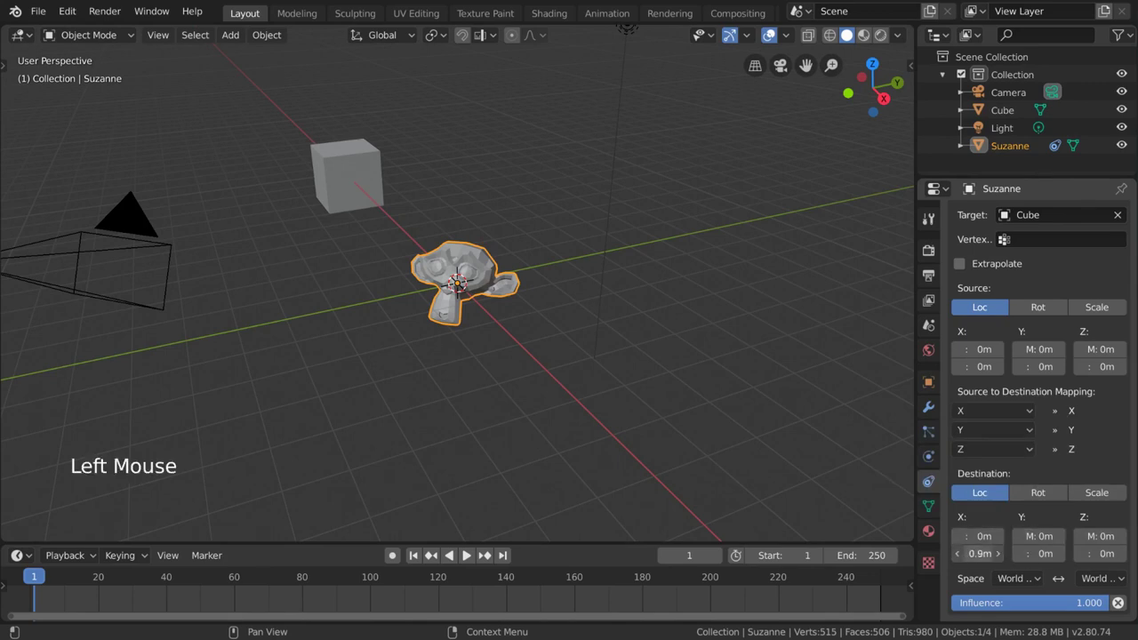
pyautogui.click(981, 552)
pyautogui.click(978, 554)
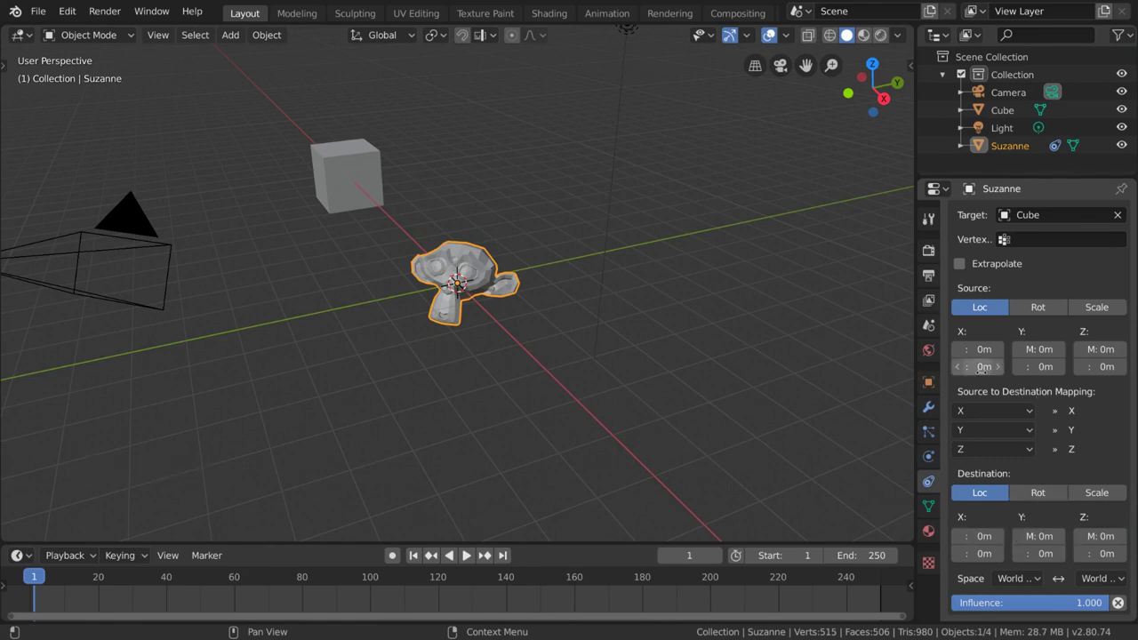
pyautogui.click(981, 367)
pyautogui.click(989, 387)
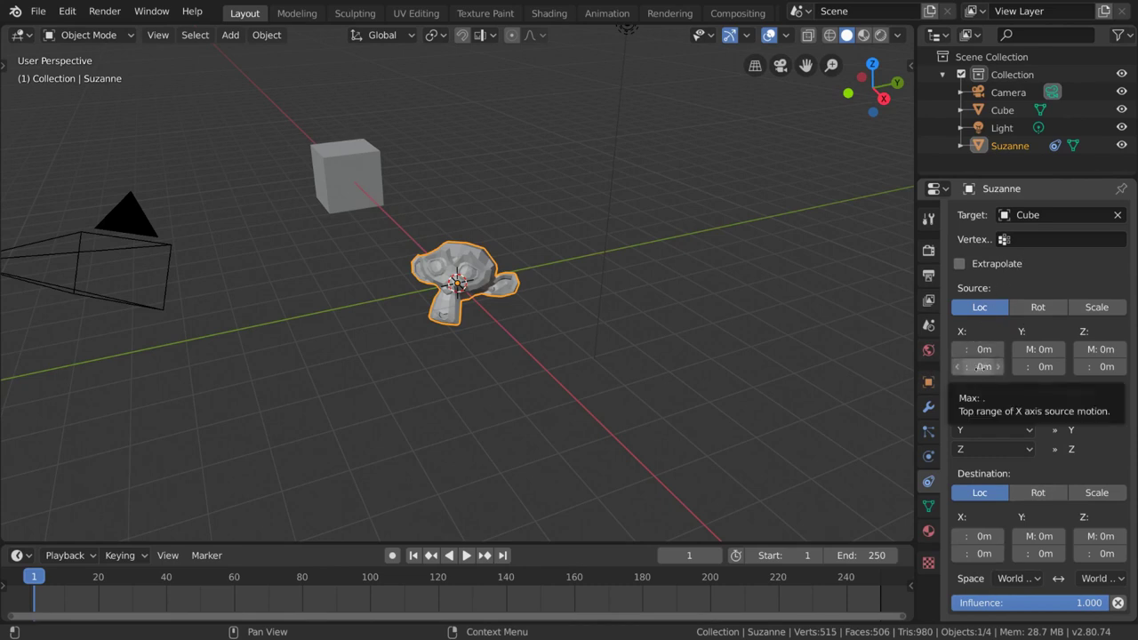
# Switch the destination to rotation, with source X max 10 m and destination X max 90°
pyautogui.click(1031, 309)
pyautogui.click(995, 309)
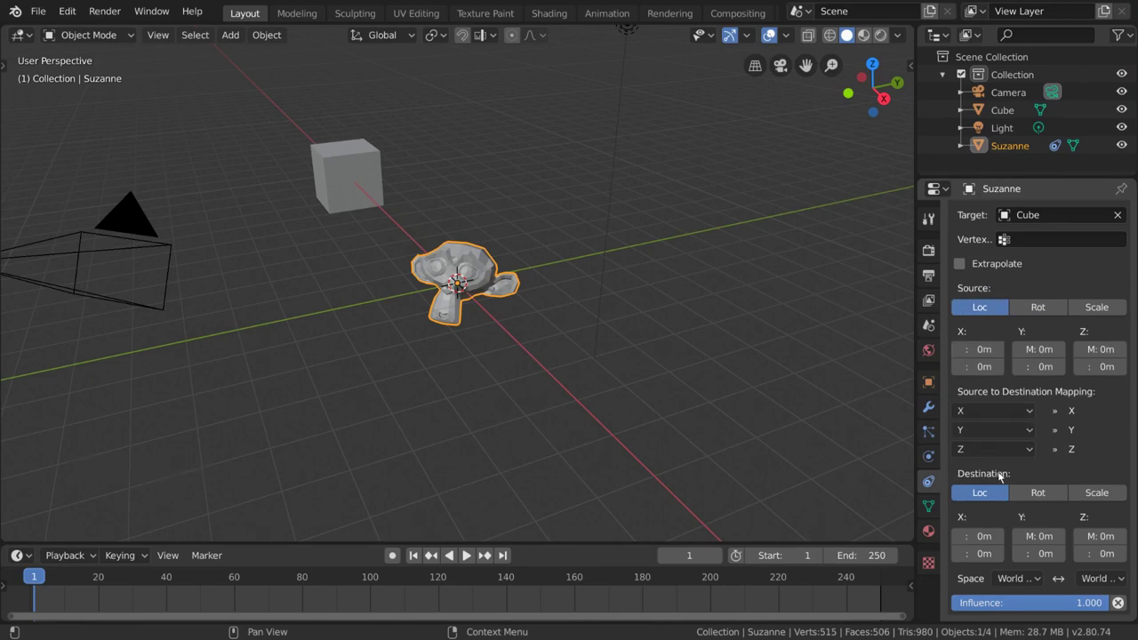
pyautogui.click(1047, 499)
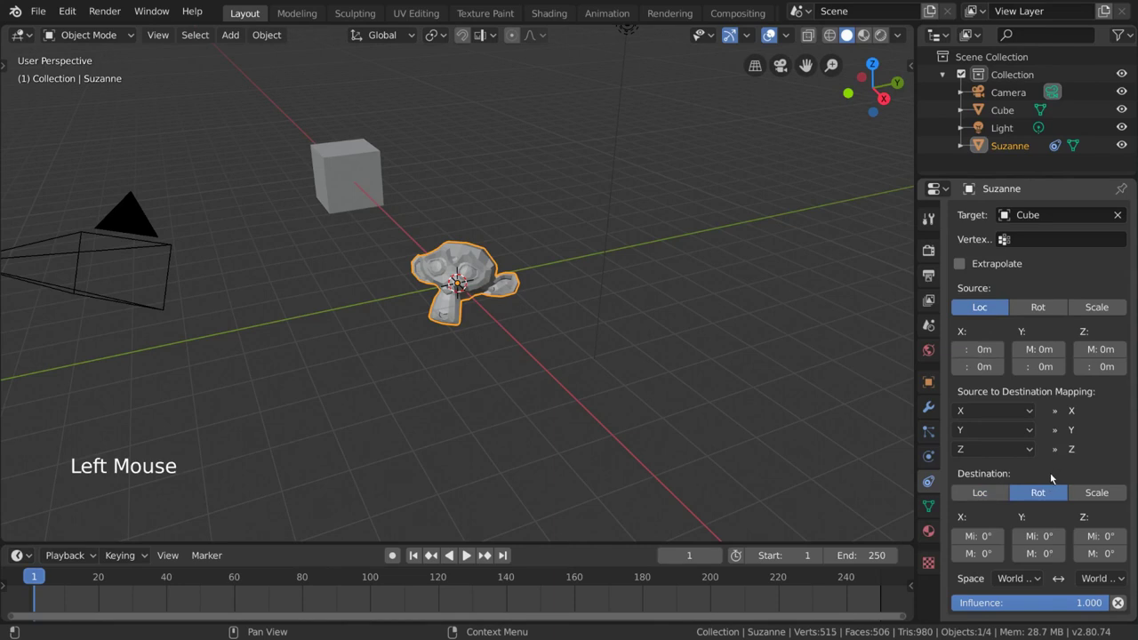
pyautogui.click(980, 366)
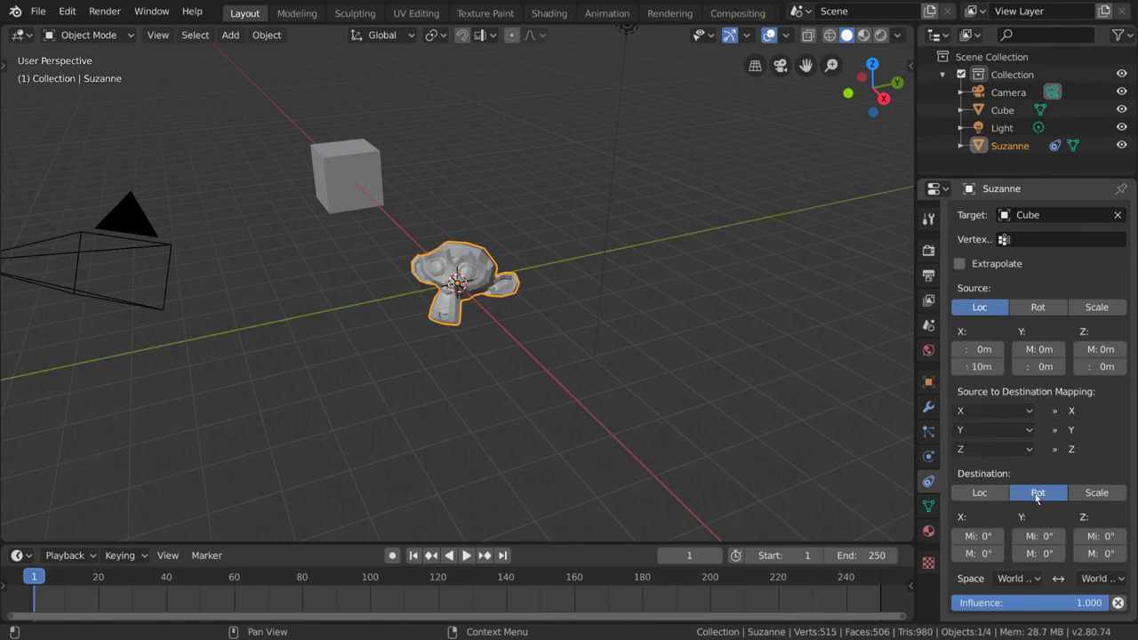
pyautogui.click(974, 554)
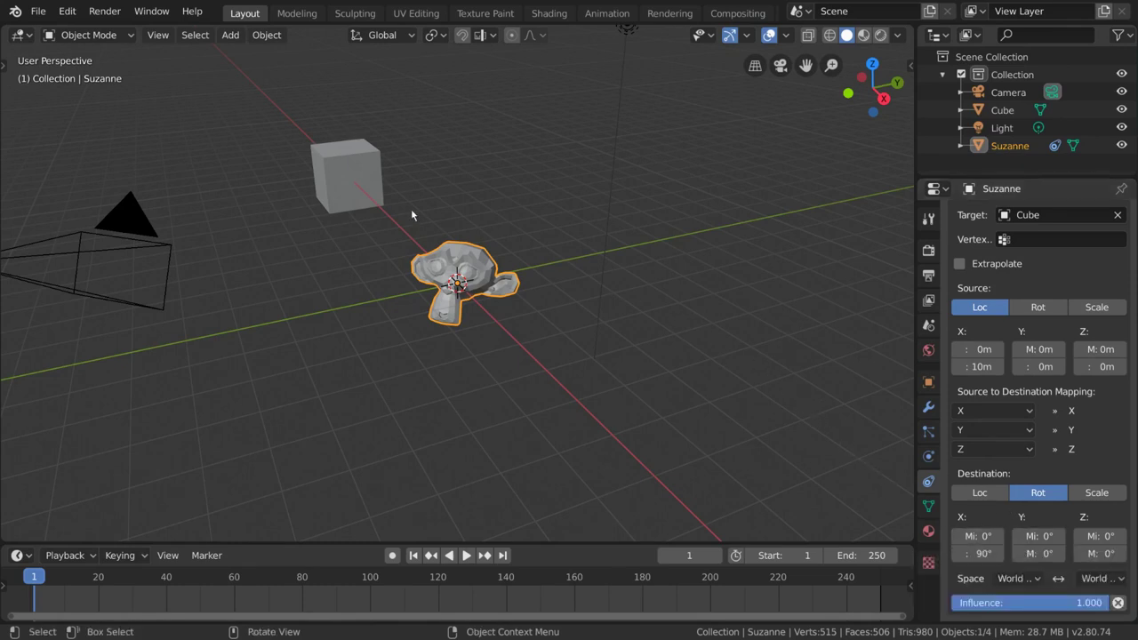
pyautogui.click(347, 187)
# Move the Cube along X to sit beside Suzanne
pyautogui.press('g')
pyautogui.press('x')
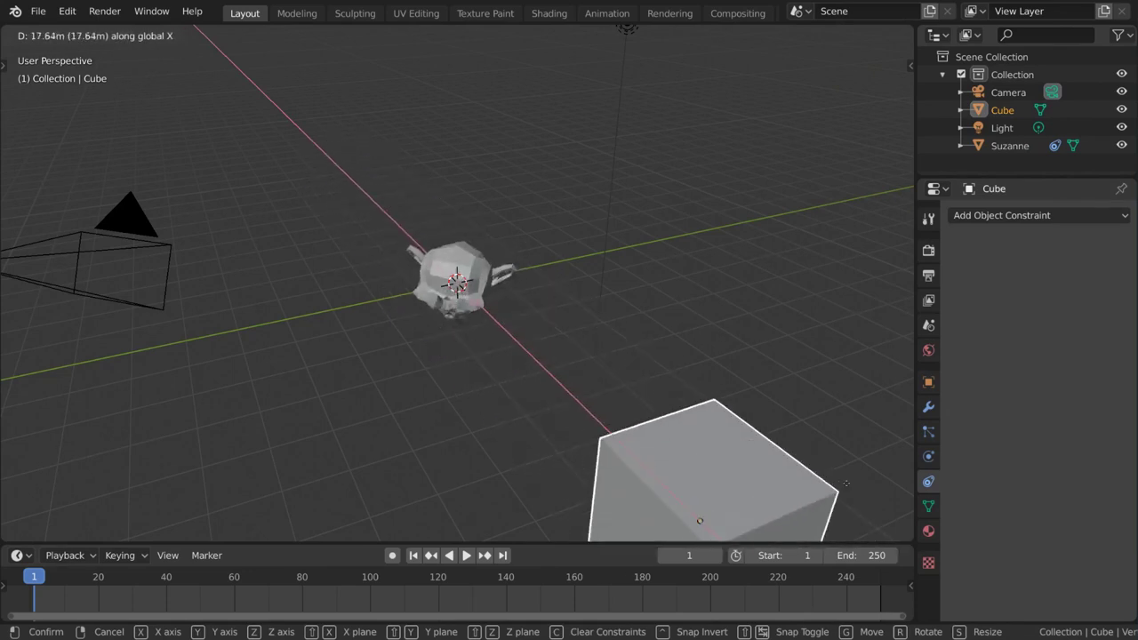
pyautogui.click(625, 322)
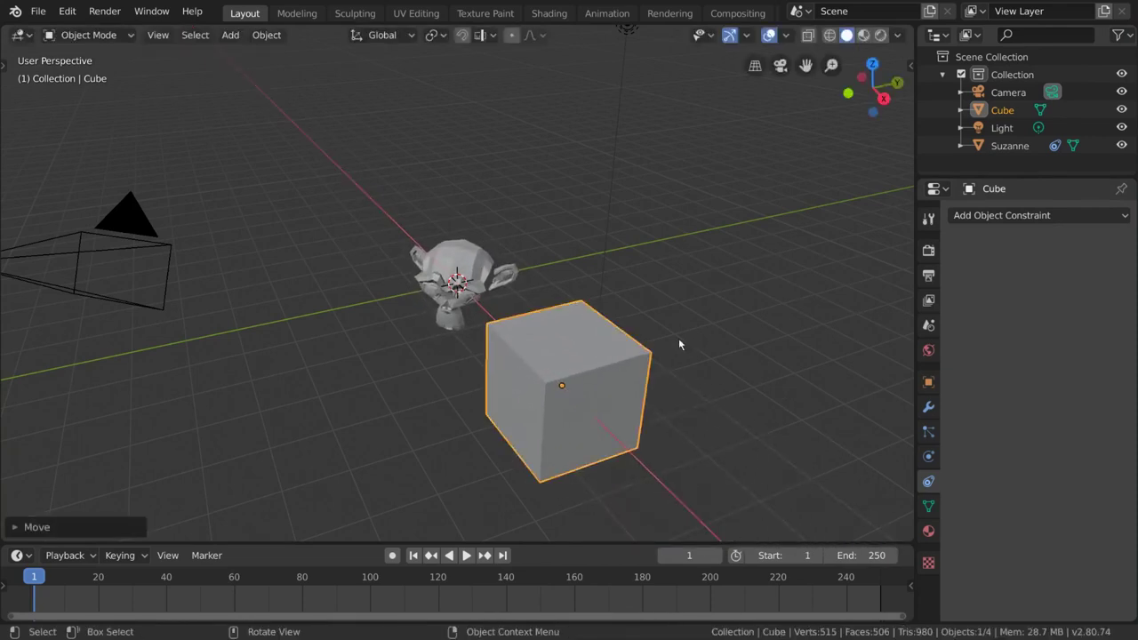
# Raise Suzanne's source X maximum to 20 m, giving up to 180° rotation
pyautogui.click(445, 264)
pyautogui.doubleClick(966, 424)
pyautogui.write('20')
pyautogui.press('Return')
pyautogui.click(969, 610)
pyautogui.press('Return')
# Test-move the Cube along X to watch Suzanne rotate, cancelling each move
pyautogui.click(513, 384)
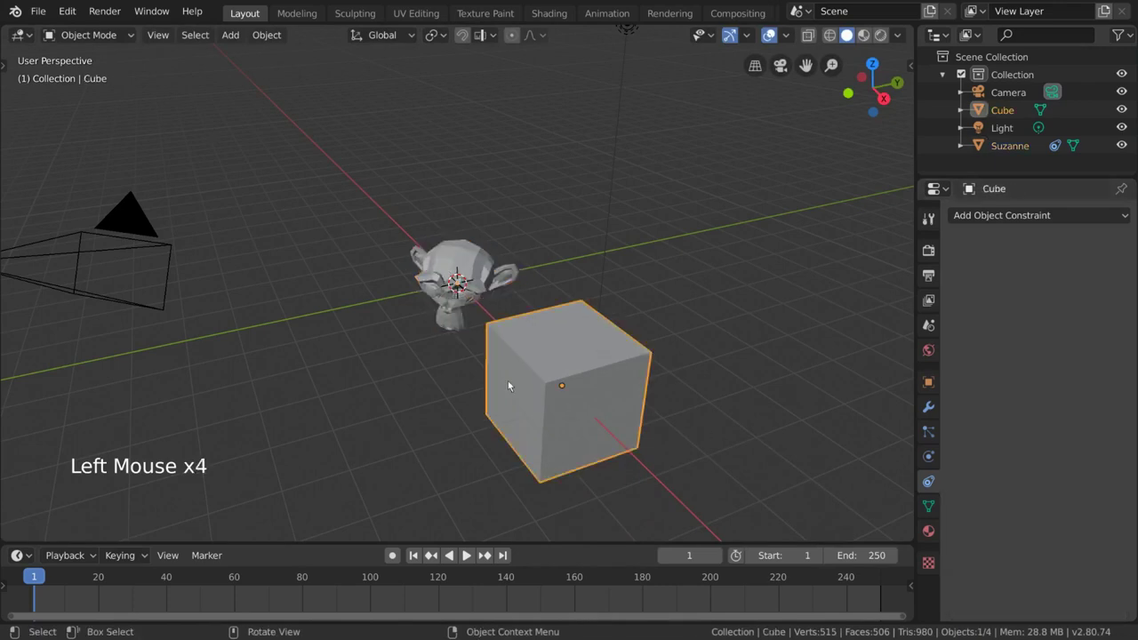
pyautogui.press('g')
pyautogui.press('x')
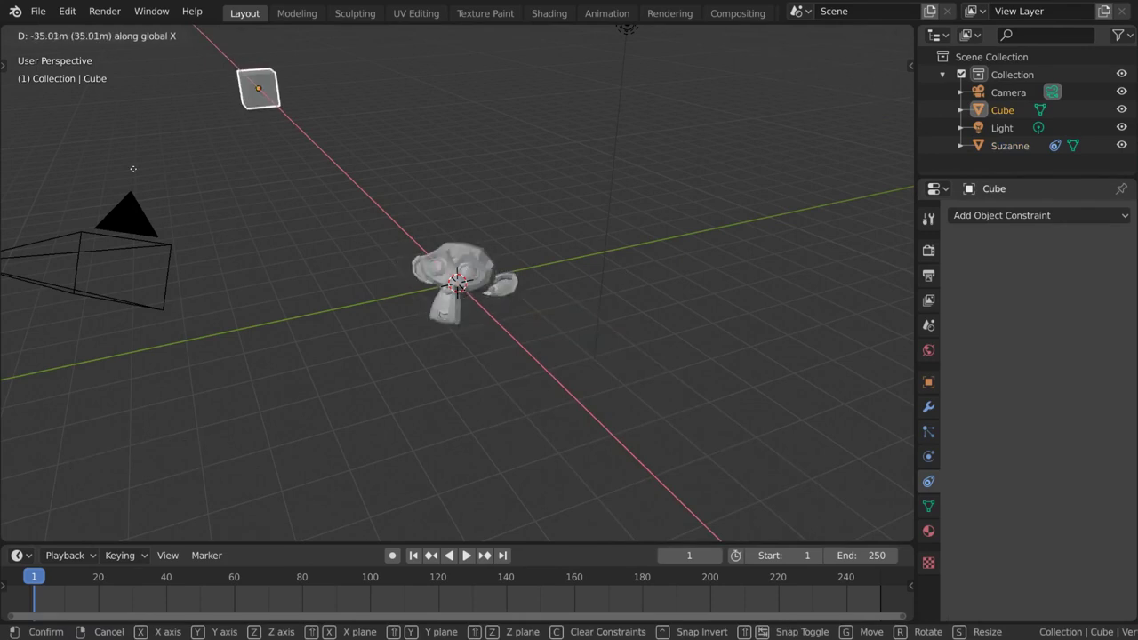
pyautogui.press('Escape')
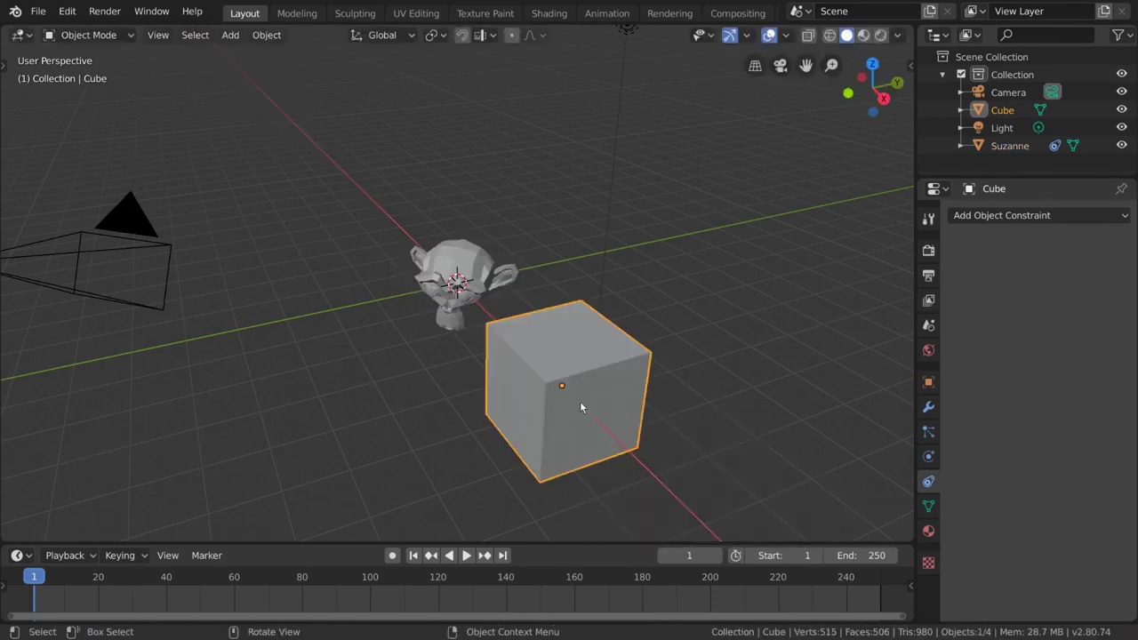
pyautogui.scroll(-3, 560, 371)
pyautogui.scroll(-1, 560, 378)
pyautogui.press('g')
pyautogui.press('x')
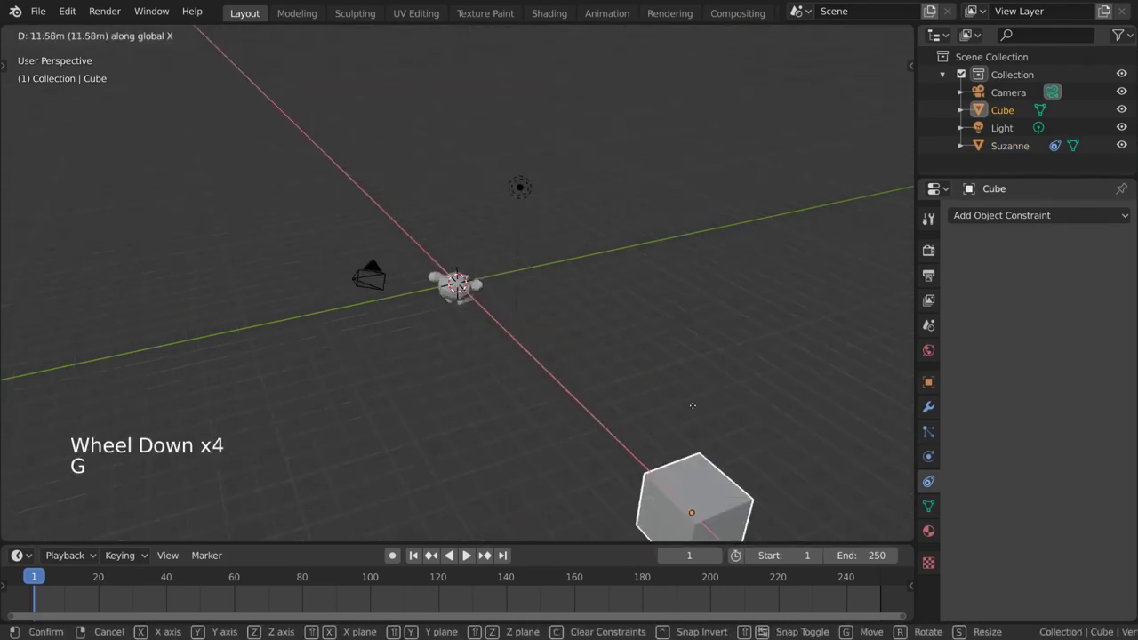
pyautogui.press('Escape')
pyautogui.scroll(6, 567, 318)
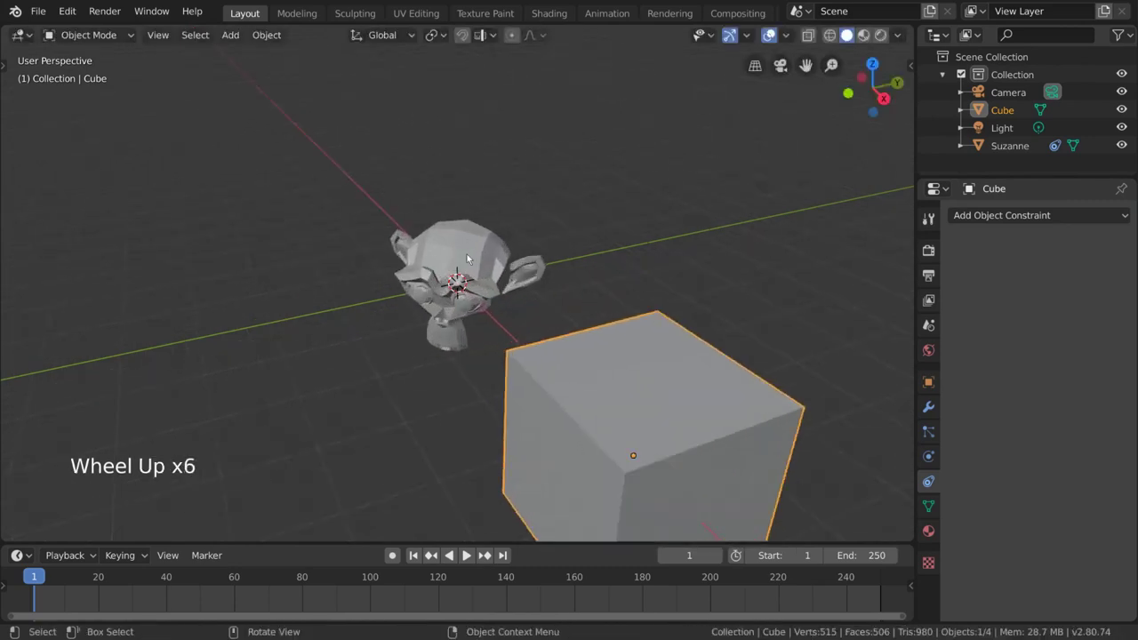
# Set source X max back to 10 m, destination X max to 90°, and enable Extrapolate
pyautogui.click(473, 258)
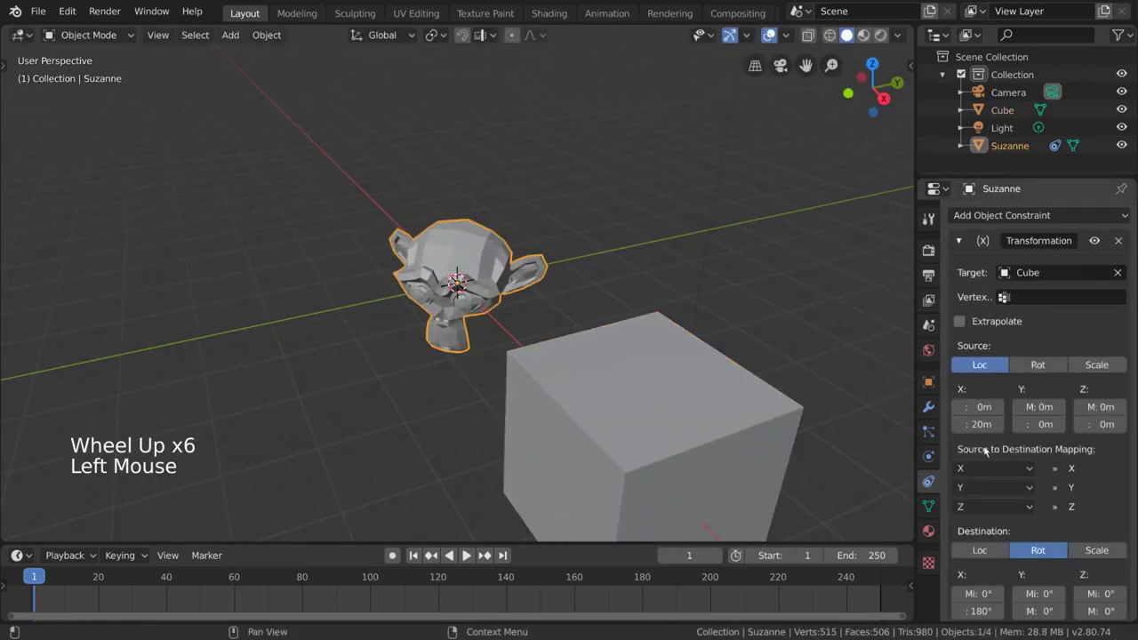
pyautogui.click(960, 424)
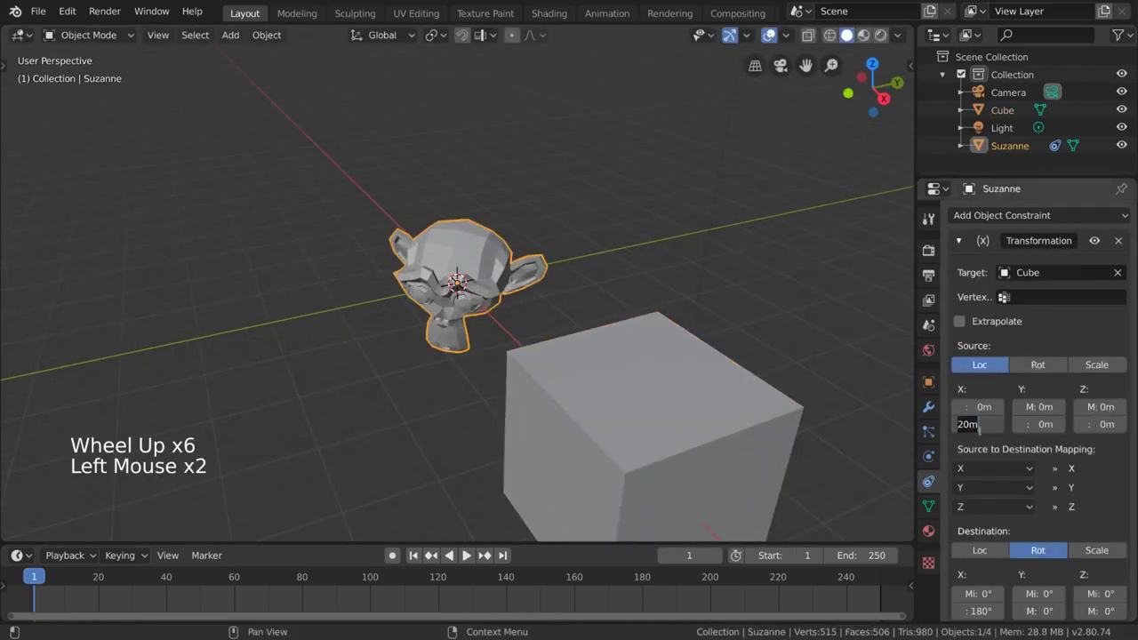
pyautogui.click(981, 608)
pyautogui.write('90')
pyautogui.press('Return')
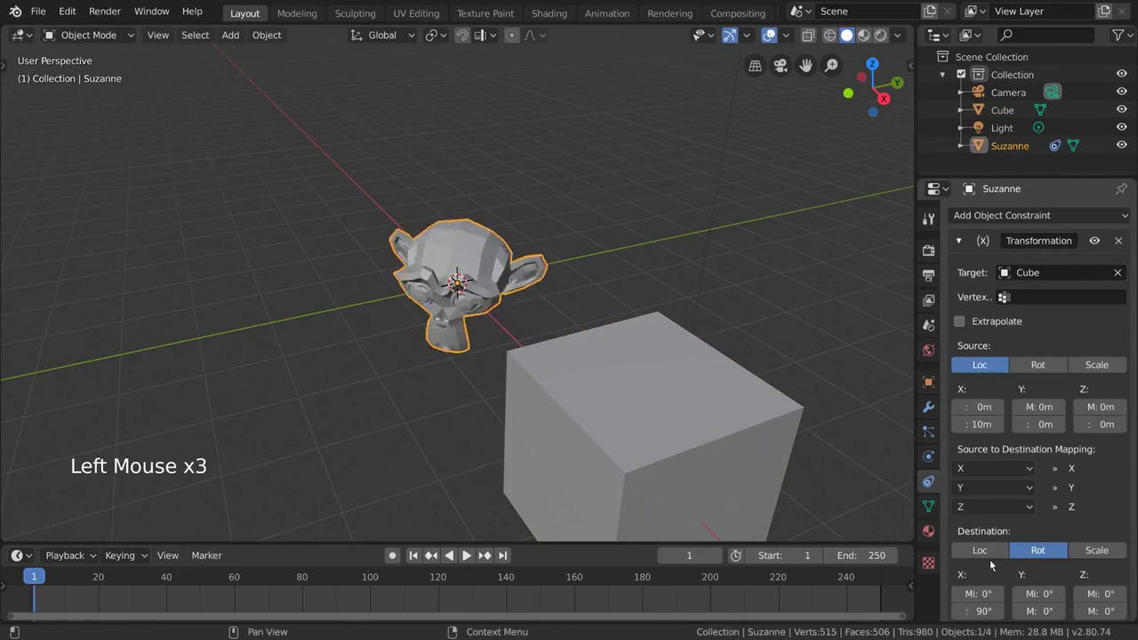
pyautogui.click(972, 323)
# Move the Cube around in front of Suzanne to test the extrapolated rotation
pyautogui.click(548, 390)
pyautogui.press('g')
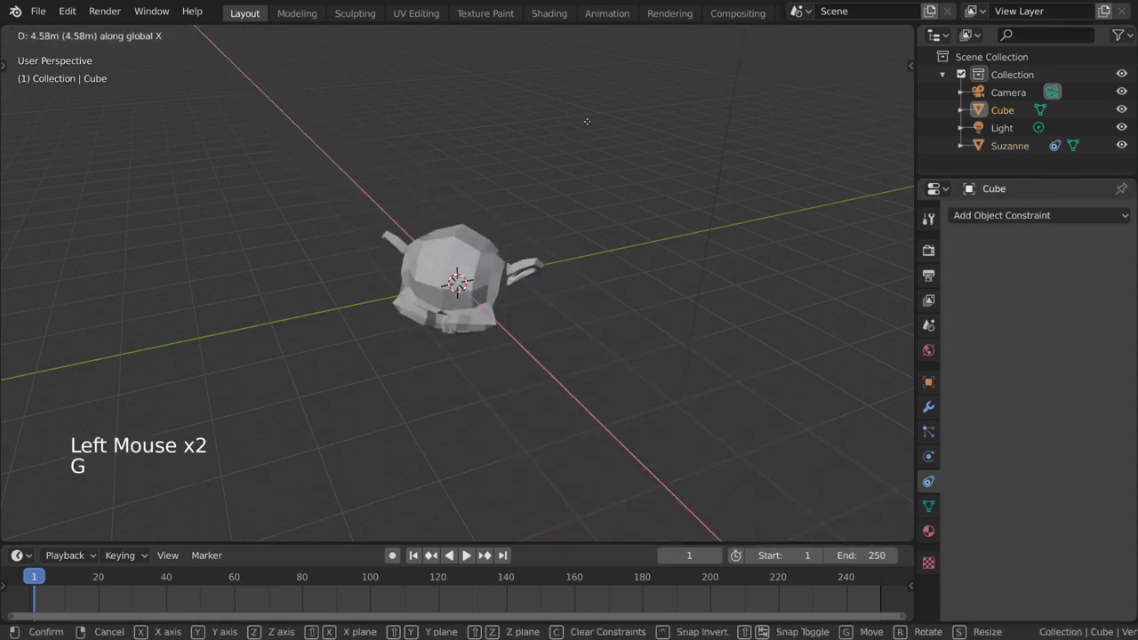
pyautogui.click(436, 201)
pyautogui.scroll(-5, 436, 205)
pyautogui.press('g')
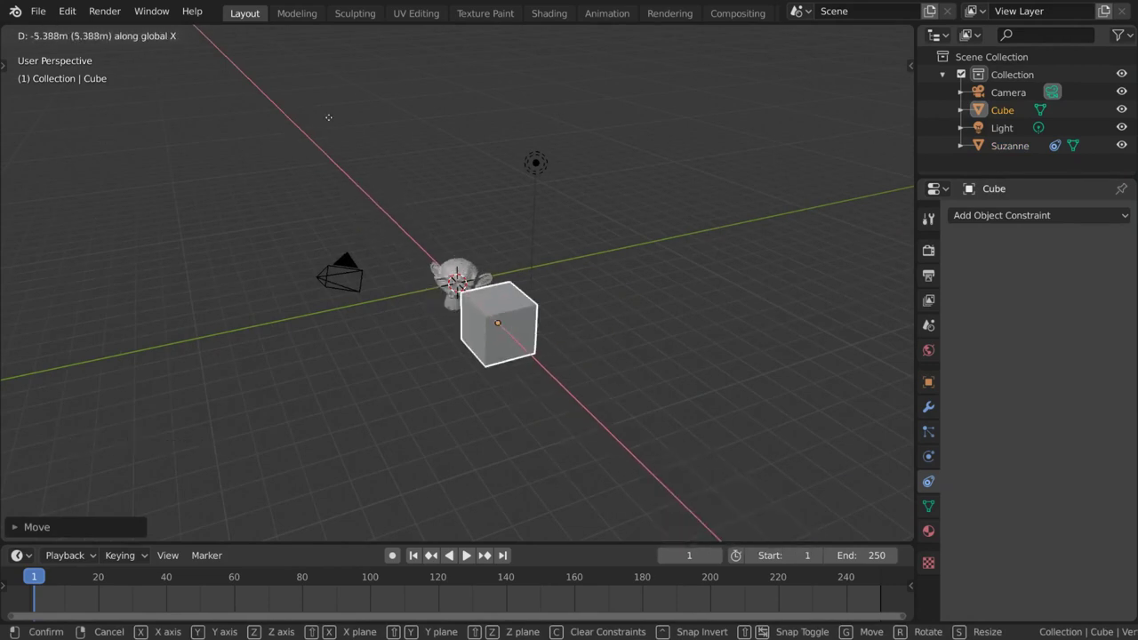
pyautogui.click(583, 275)
pyautogui.scroll(4, 583, 276)
pyautogui.press('g')
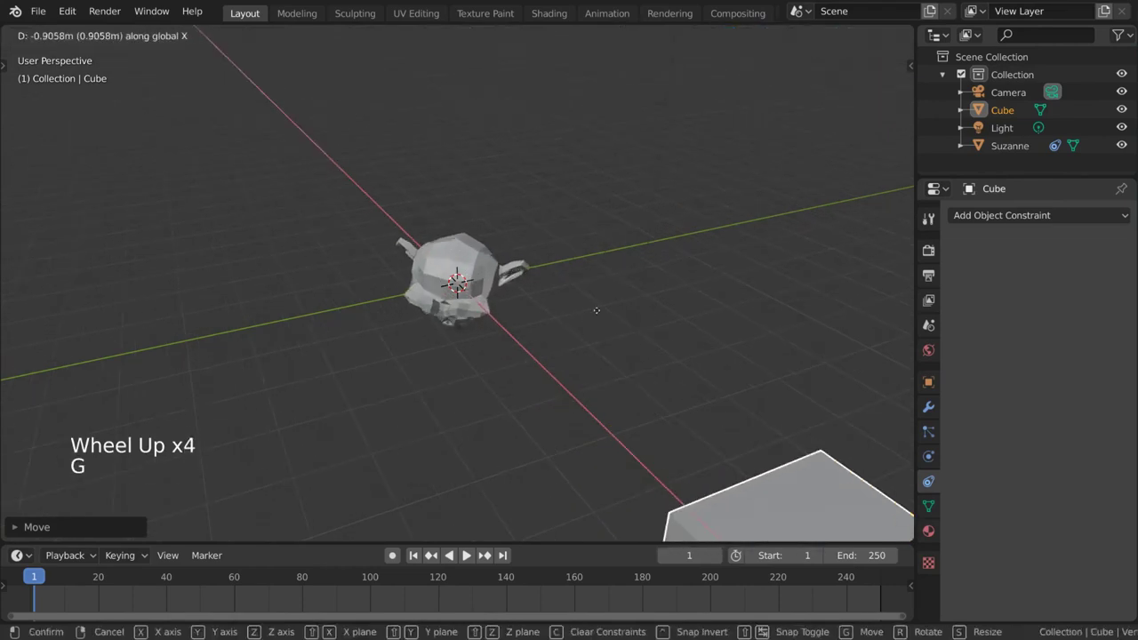
pyautogui.click(476, 256)
pyautogui.click(504, 273)
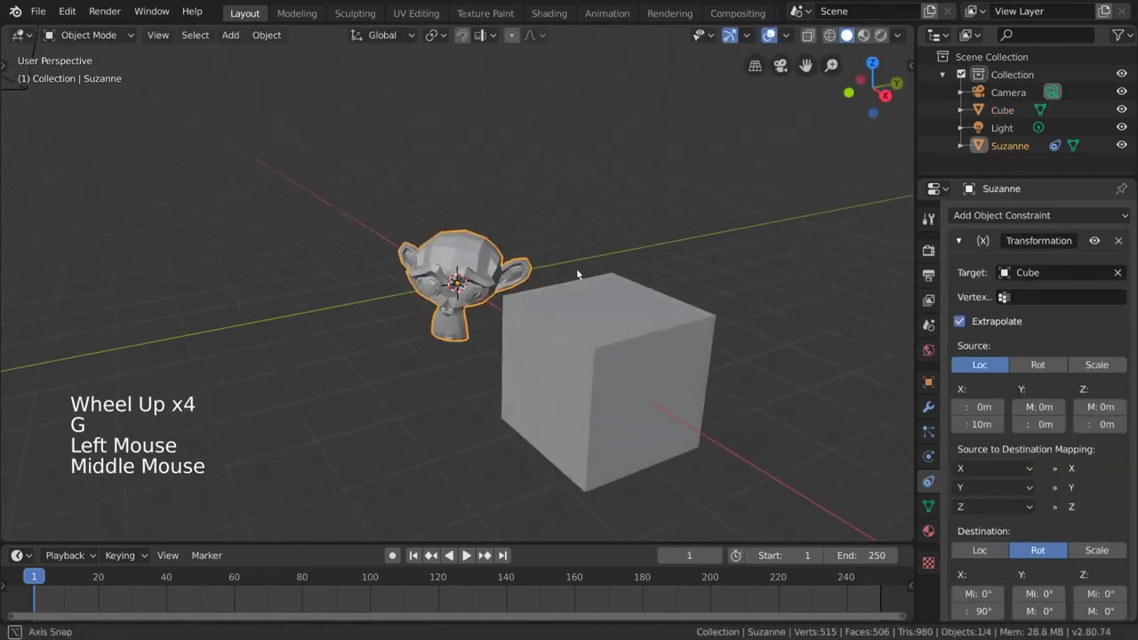
pyautogui.moveTo(577, 274); pyautogui.dragTo(582, 273, button='middle')
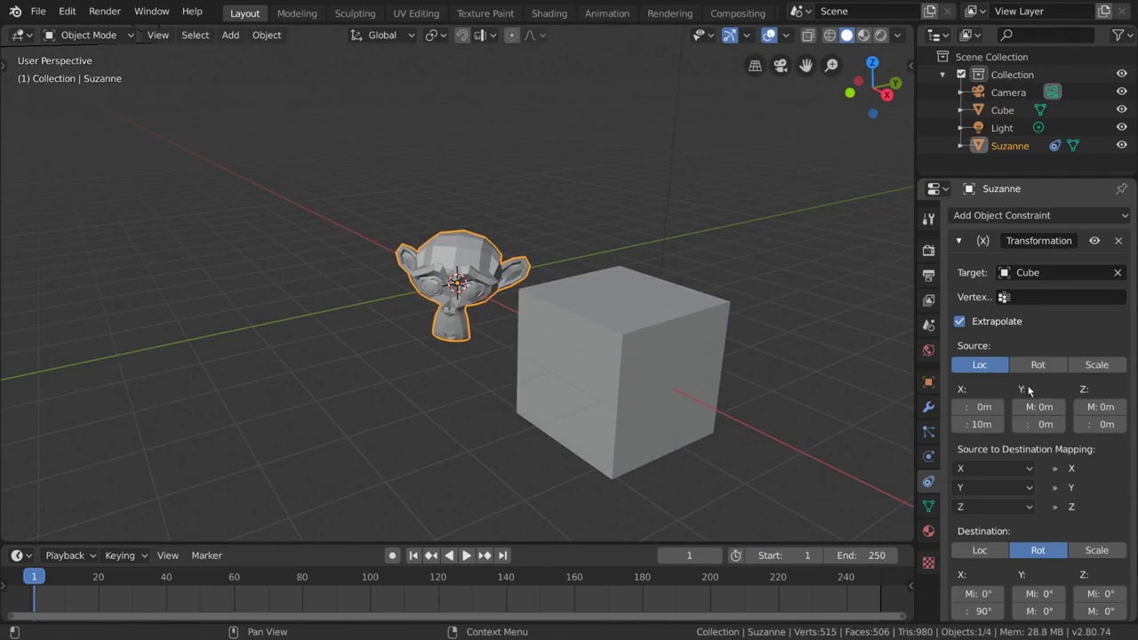
# Map destination X rotation from the Cube's source Y axis
pyautogui.click(1009, 469)
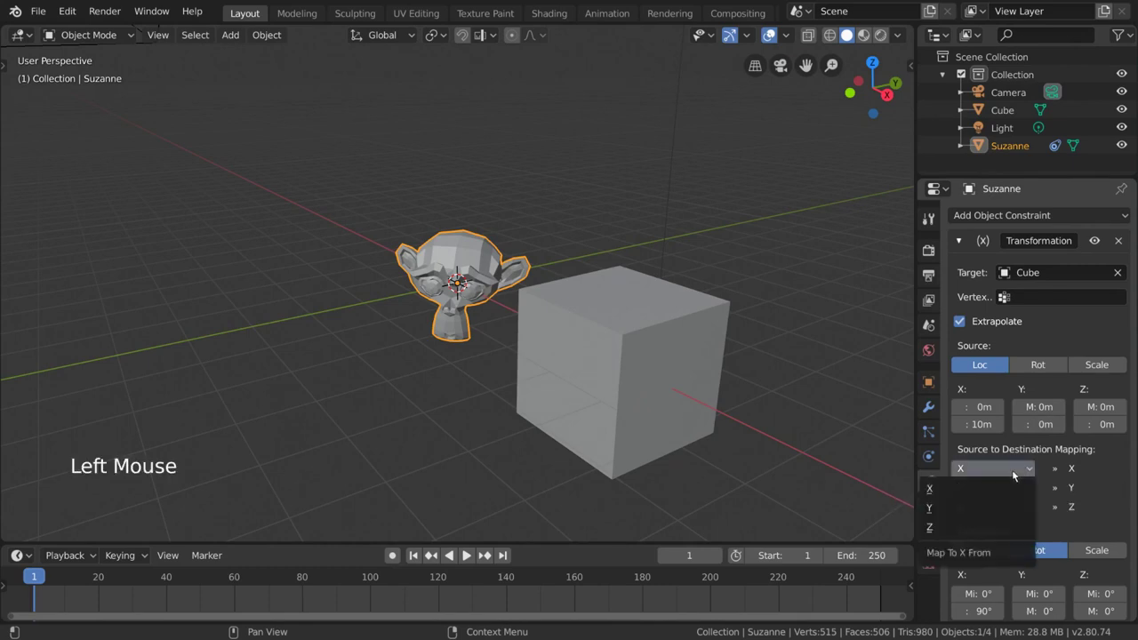
pyautogui.click(963, 513)
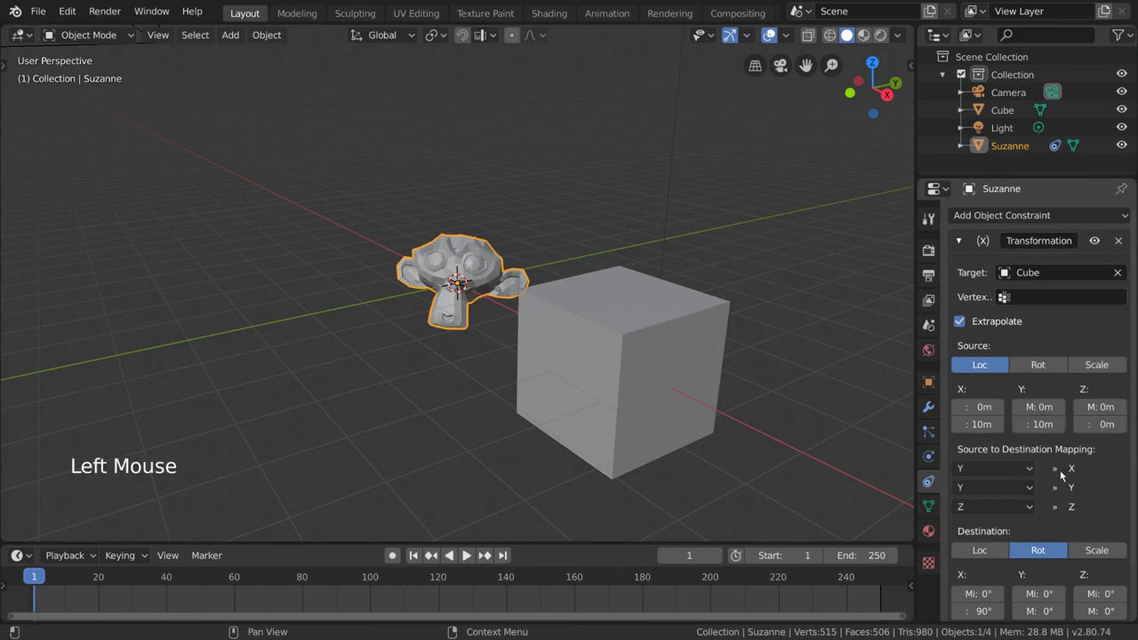
pyautogui.click(662, 380)
pyautogui.scroll(-2, 662, 380)
pyautogui.moveTo(662, 381); pyautogui.dragTo(643, 401, button='middle')
pyautogui.scroll(-1, 643, 400)
# Test-move the Cube along Y, cancelling each move
pyautogui.press('g')
pyautogui.press('Escape')
pyautogui.press('g')
pyautogui.press('y')
pyautogui.press('Escape')
pyautogui.press('g')
pyautogui.press('y')
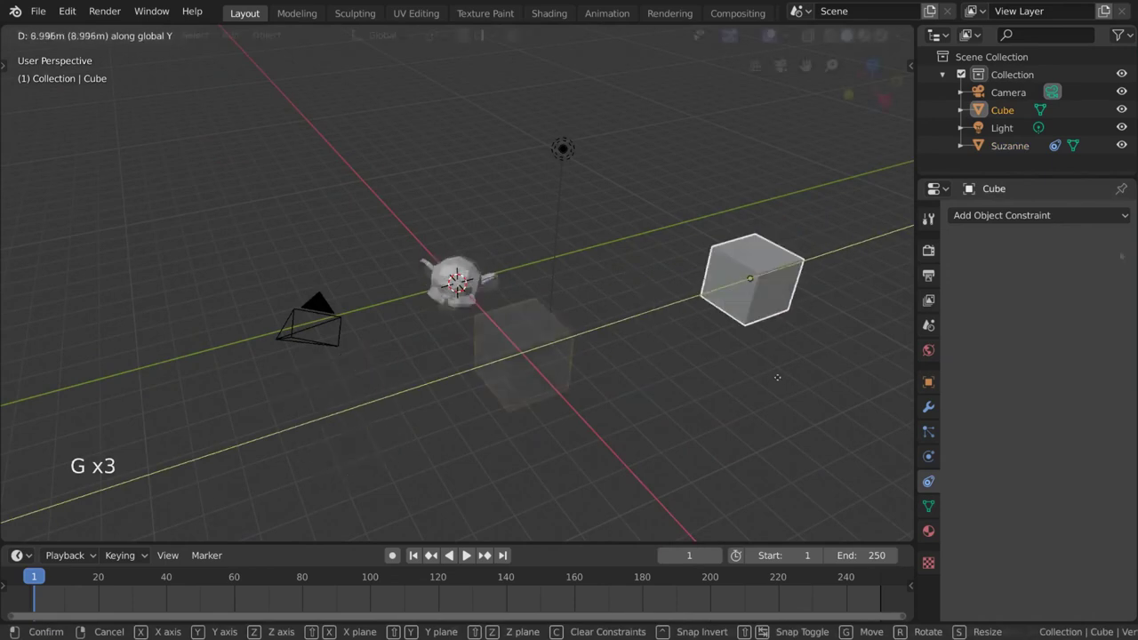
pyautogui.press('Escape')
# Replace Suzanne's Transformation constraint with a Limit Distance constraint
pyautogui.click(480, 281)
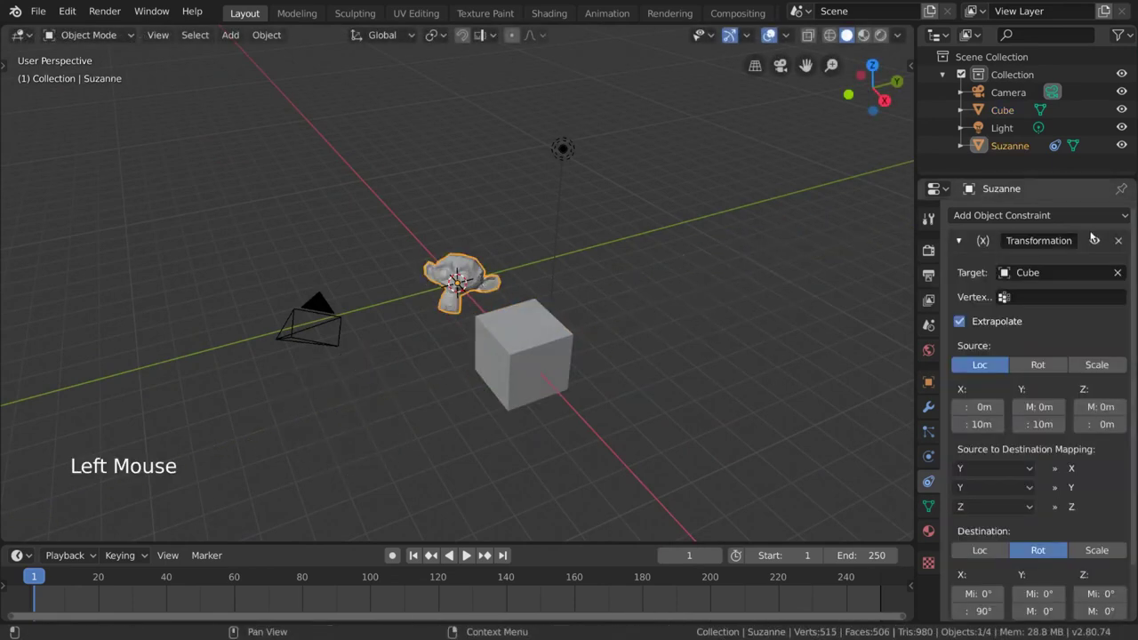
pyautogui.click(1117, 240)
pyautogui.click(1106, 217)
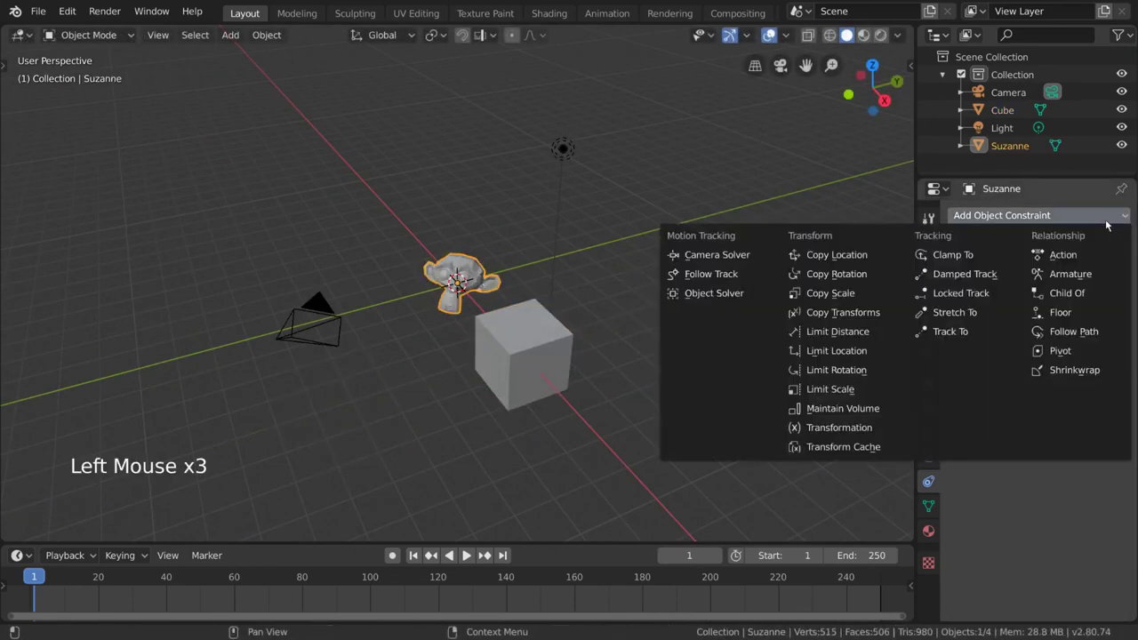
pyautogui.click(891, 331)
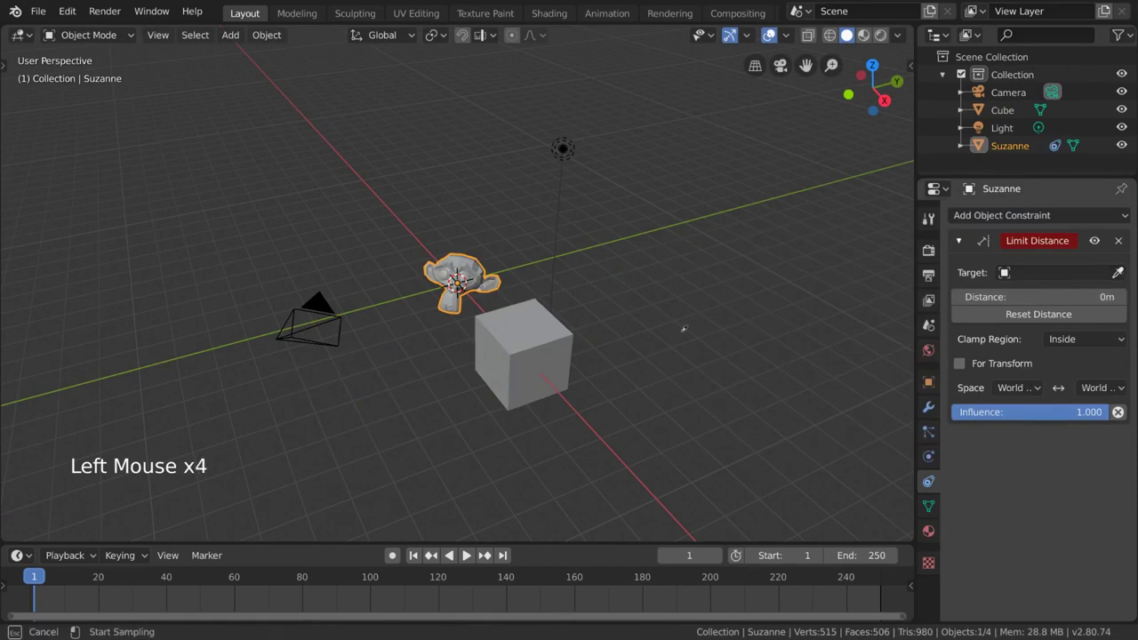
# Target the Cube and set the limit distance to 4.56m
pyautogui.click(553, 353)
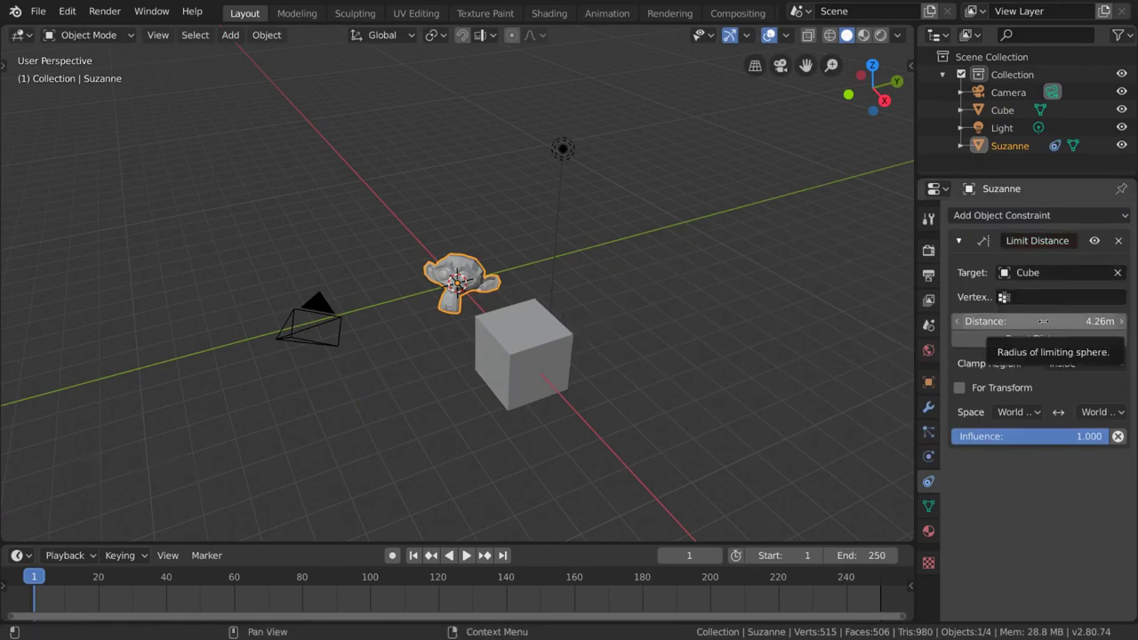
pyautogui.moveTo(1044, 321); pyautogui.dragTo(1044, 321)
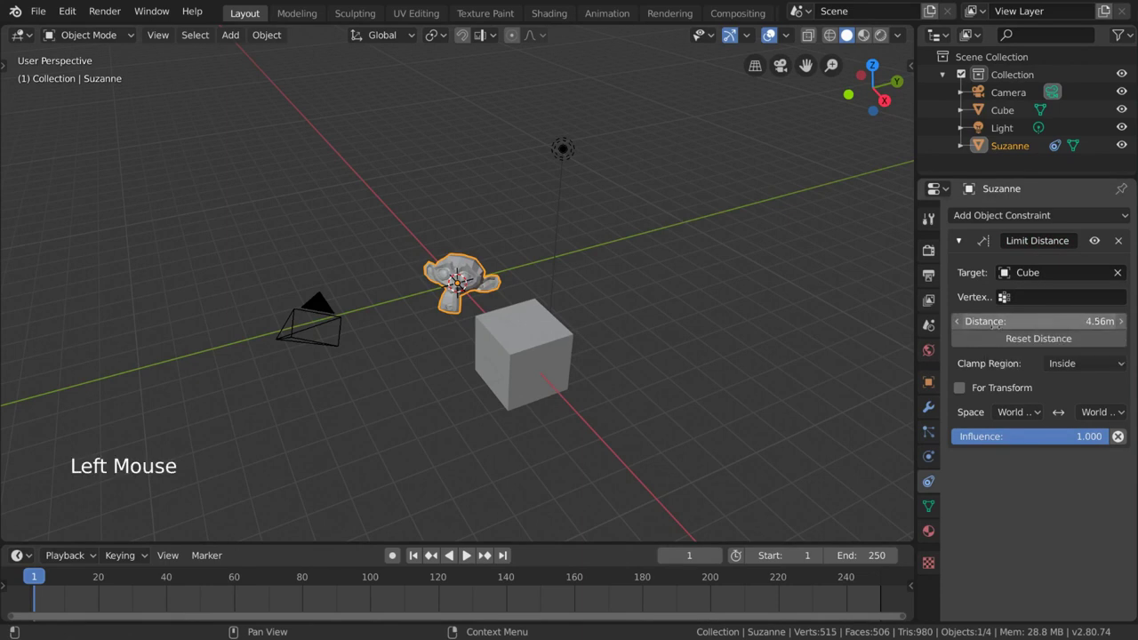
pyautogui.moveTo(655, 329); pyautogui.dragTo(729, 302, button='middle')
pyautogui.scroll(3, 706, 315)
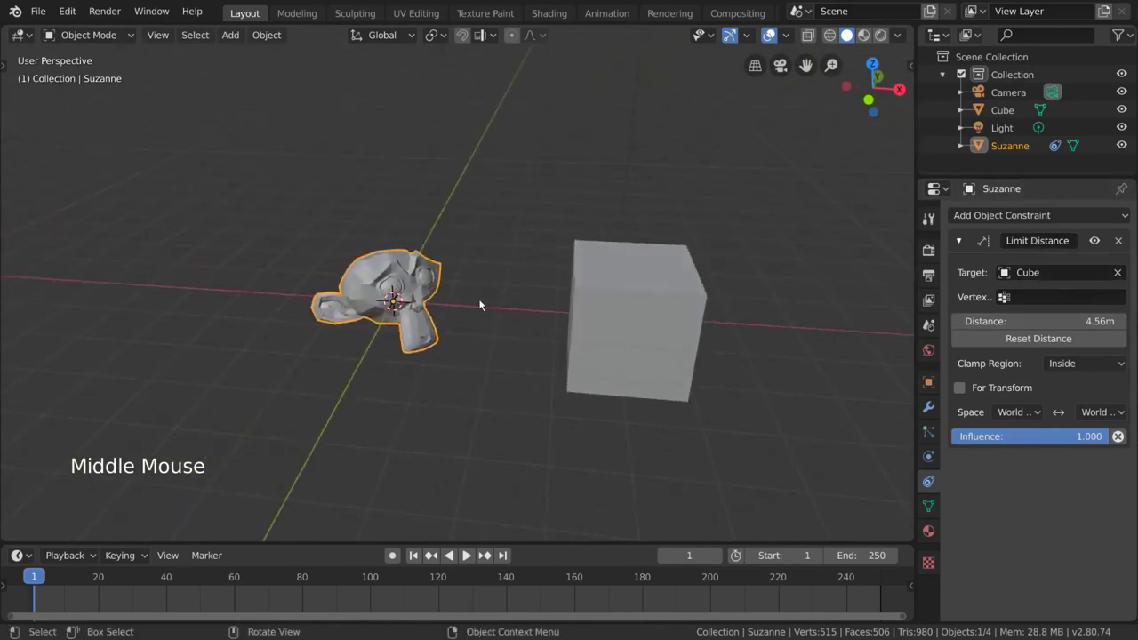
# Test-move Suzanne twice against the Limit Distance constraint, cancelling each move
pyautogui.press('g')
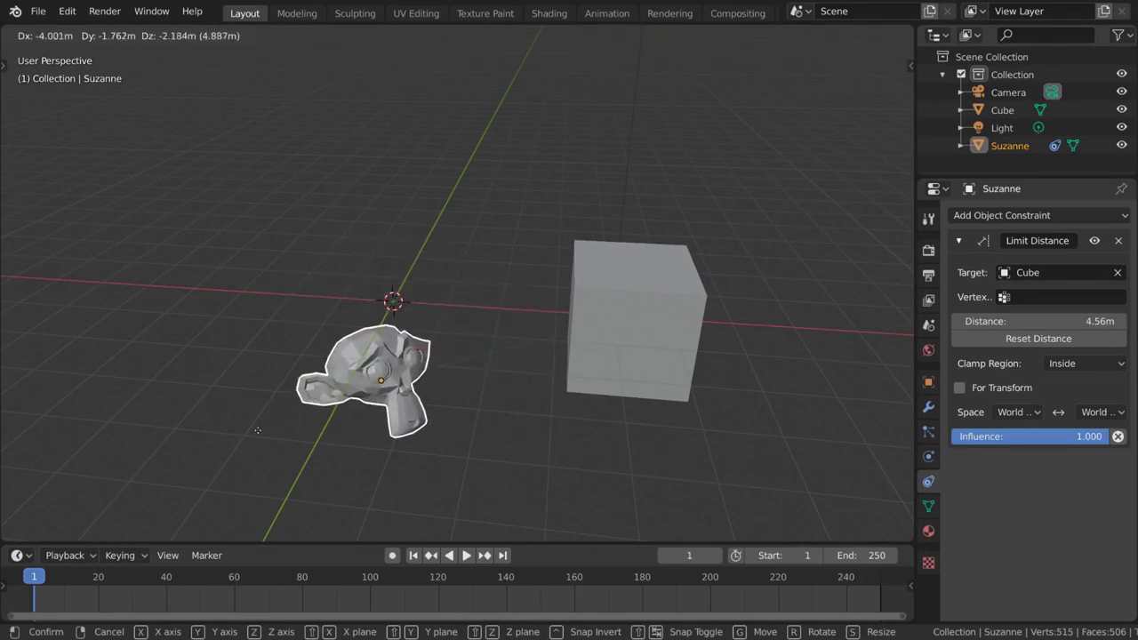
pyautogui.rightClick(297, 409)
pyautogui.scroll(-4, 508, 302)
pyautogui.moveTo(507, 303); pyautogui.dragTo(494, 250, button='middle')
pyautogui.press('g')
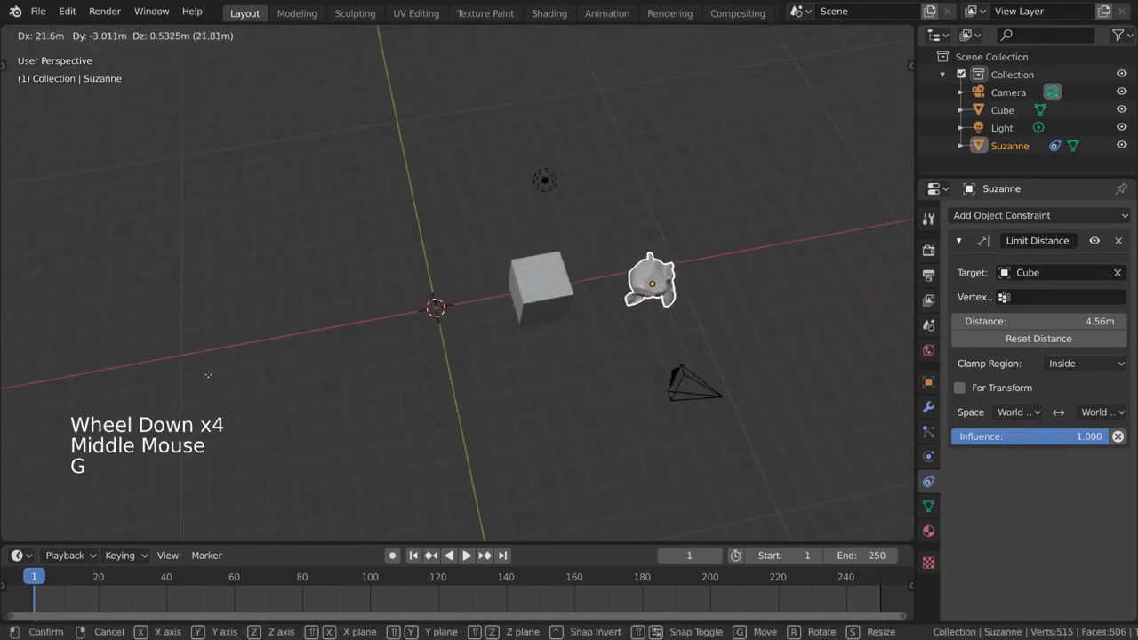
pyautogui.rightClick(293, 82)
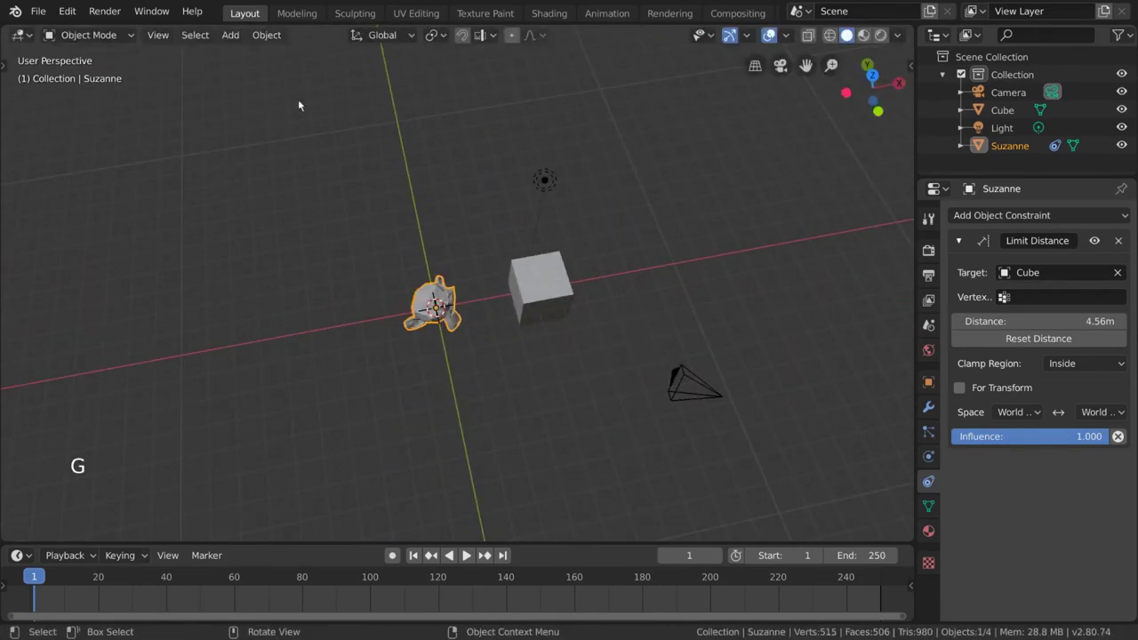
pyautogui.moveTo(568, 208); pyautogui.dragTo(560, 170, button='middle')
pyautogui.scroll(3, 547, 201)
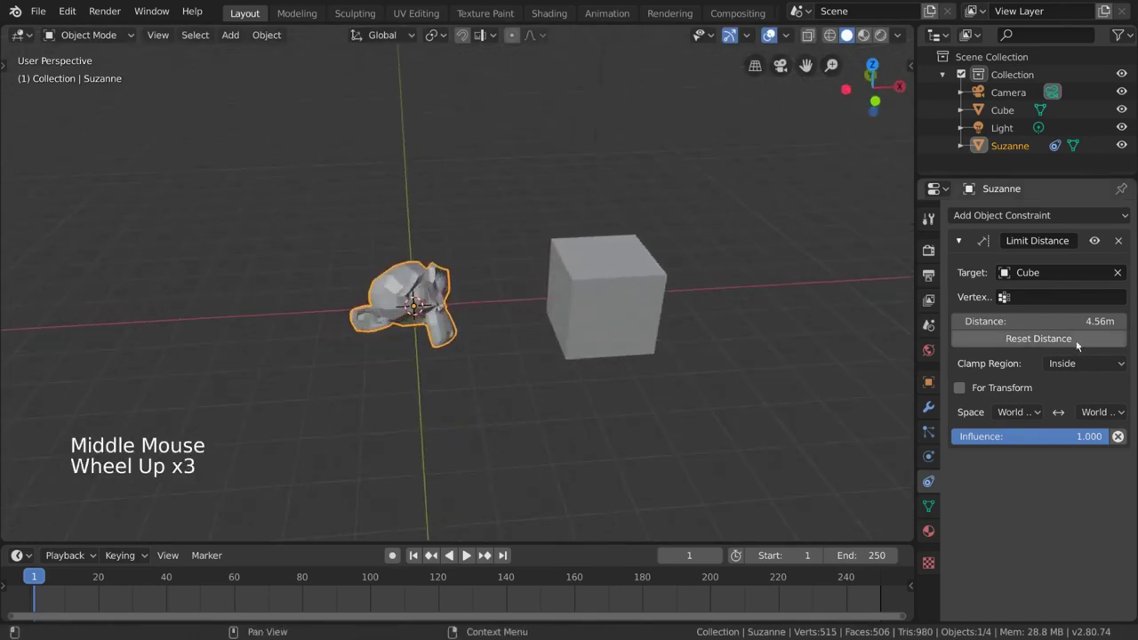
# Set the clamp region to Outside and move Suzanne to test it
pyautogui.click(1106, 363)
pyautogui.click(1088, 405)
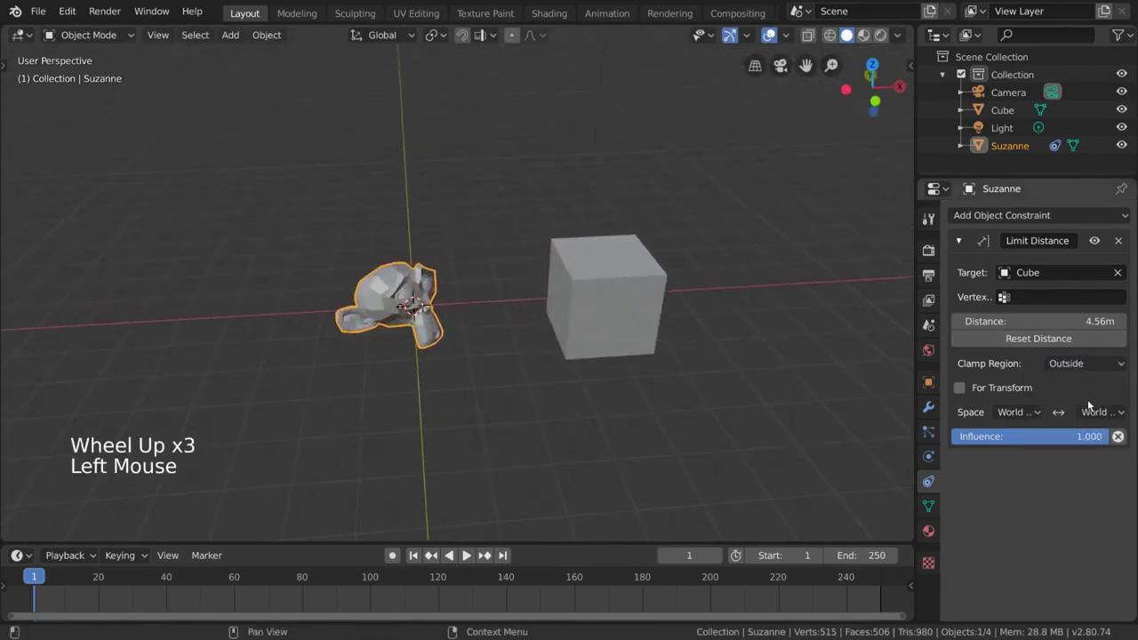
pyautogui.scroll(-1, 598, 270)
pyautogui.moveTo(597, 271); pyautogui.dragTo(595, 267, button='middle')
pyautogui.press('g')
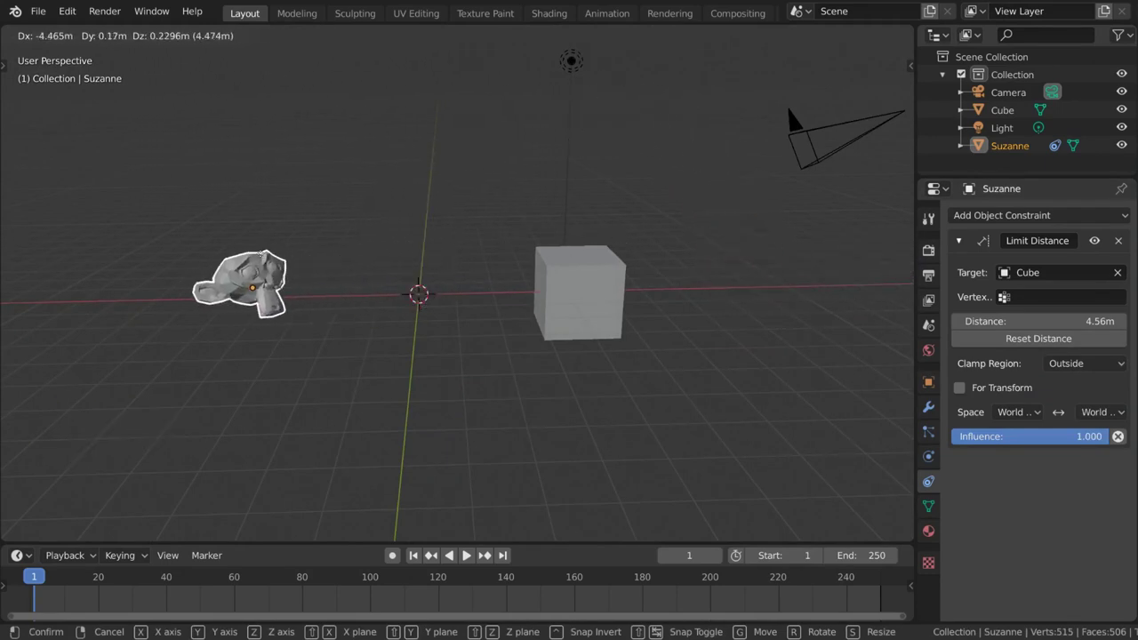
pyautogui.click(624, 231)
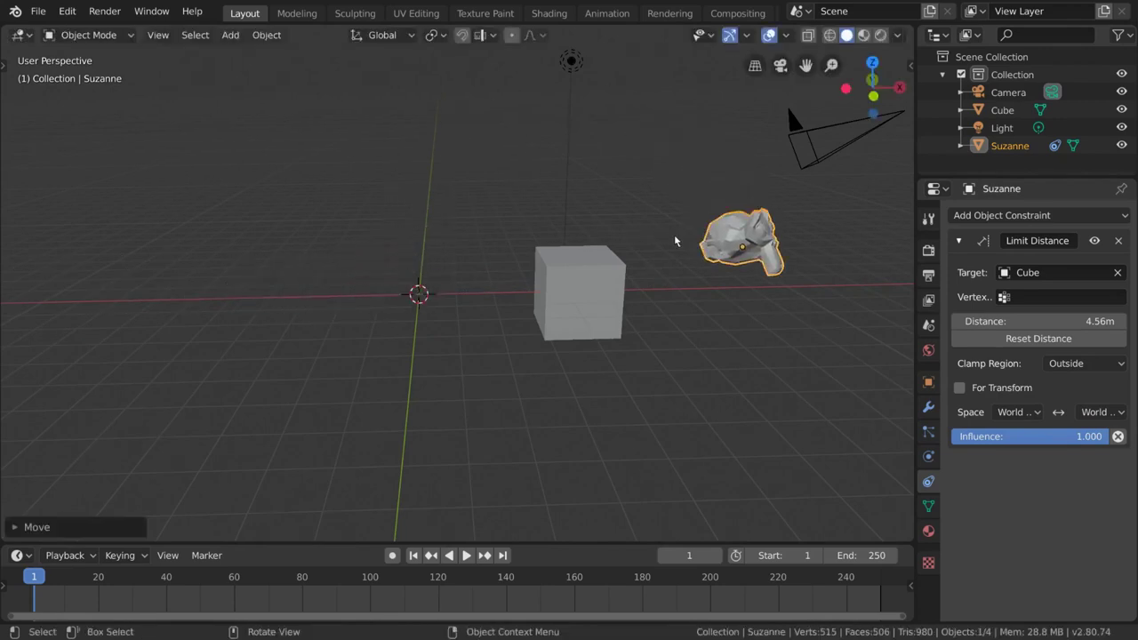
pyautogui.moveTo(624, 231); pyautogui.dragTo(779, 286, button='middle')
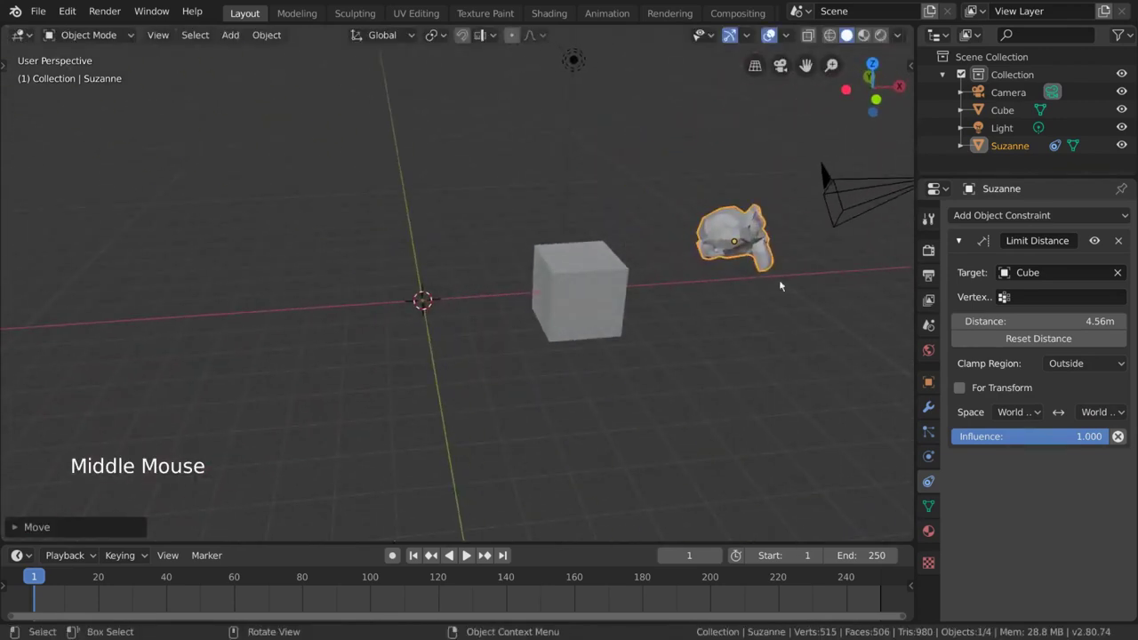
# Switch the clamp region to On Surface and move Suzanne around the cube, ending beside it
pyautogui.click(1081, 364)
pyautogui.click(1076, 423)
pyautogui.press('g')
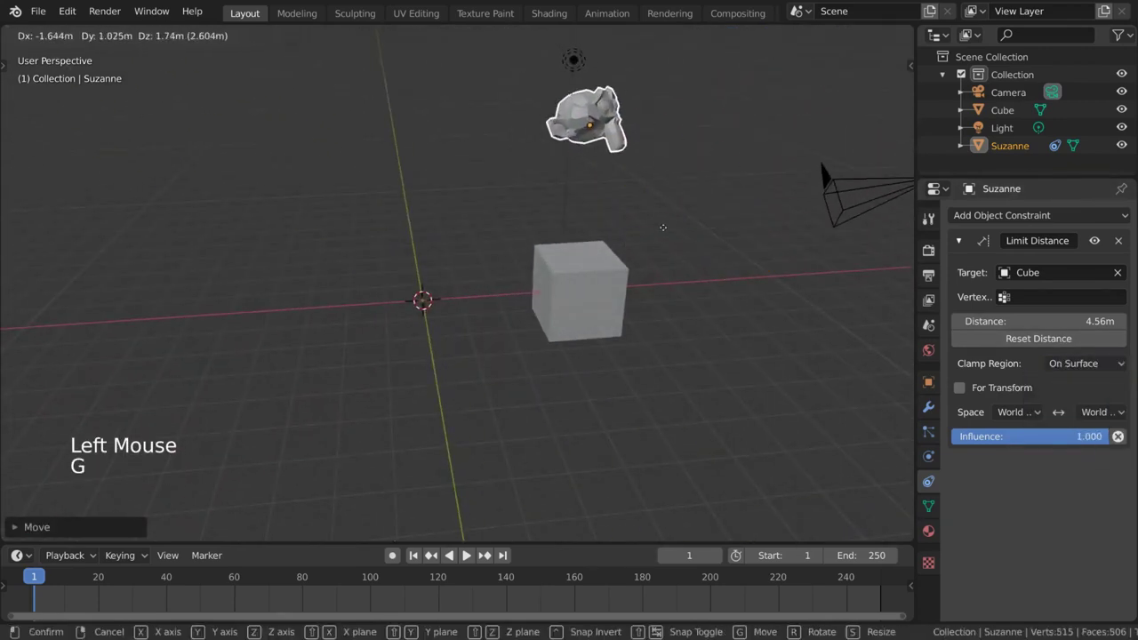
pyautogui.press('g')
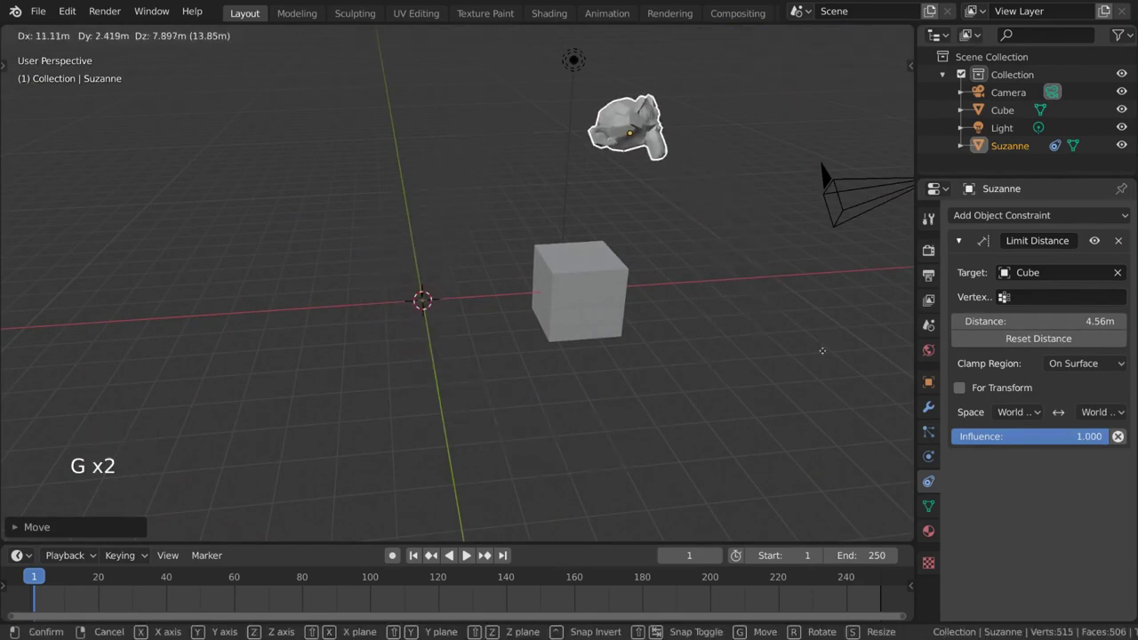
pyautogui.press('Escape')
pyautogui.moveTo(569, 191); pyautogui.dragTo(623, 222, button='middle')
pyautogui.press('g')
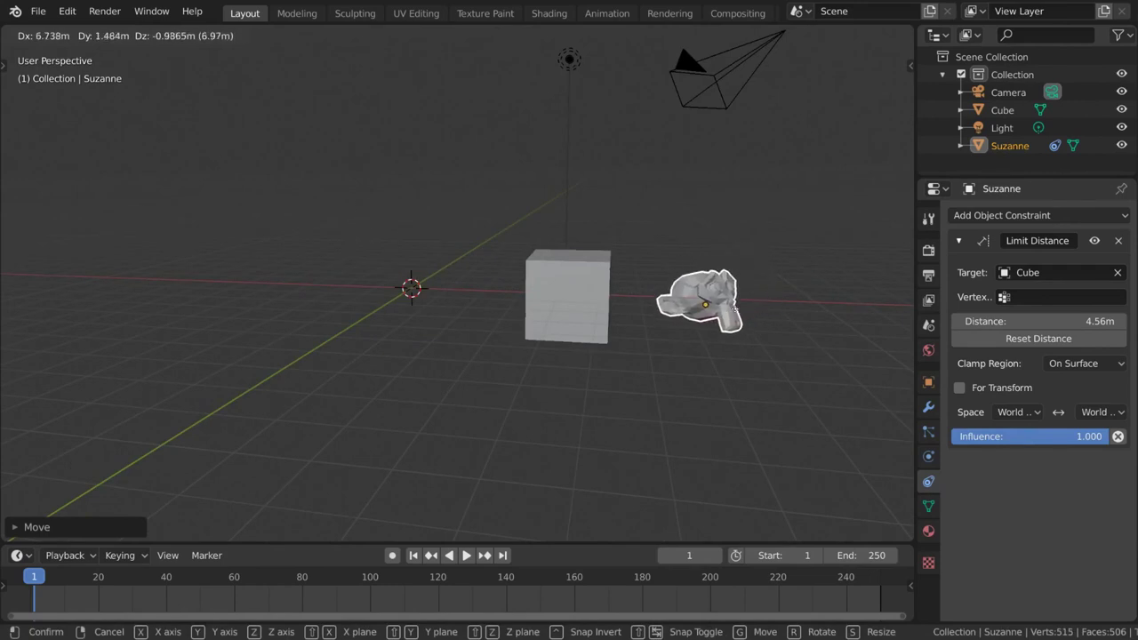
pyautogui.click(775, 279)
pyautogui.moveTo(775, 279); pyautogui.dragTo(746, 283, button='middle')
pyautogui.press('g')
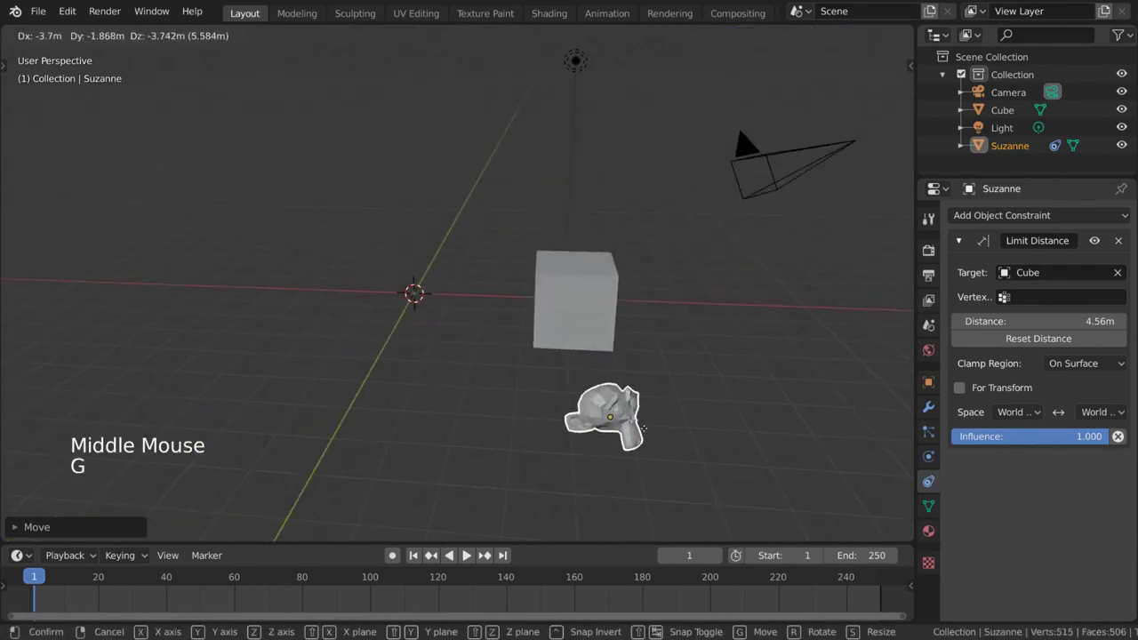
pyautogui.click(610, 277)
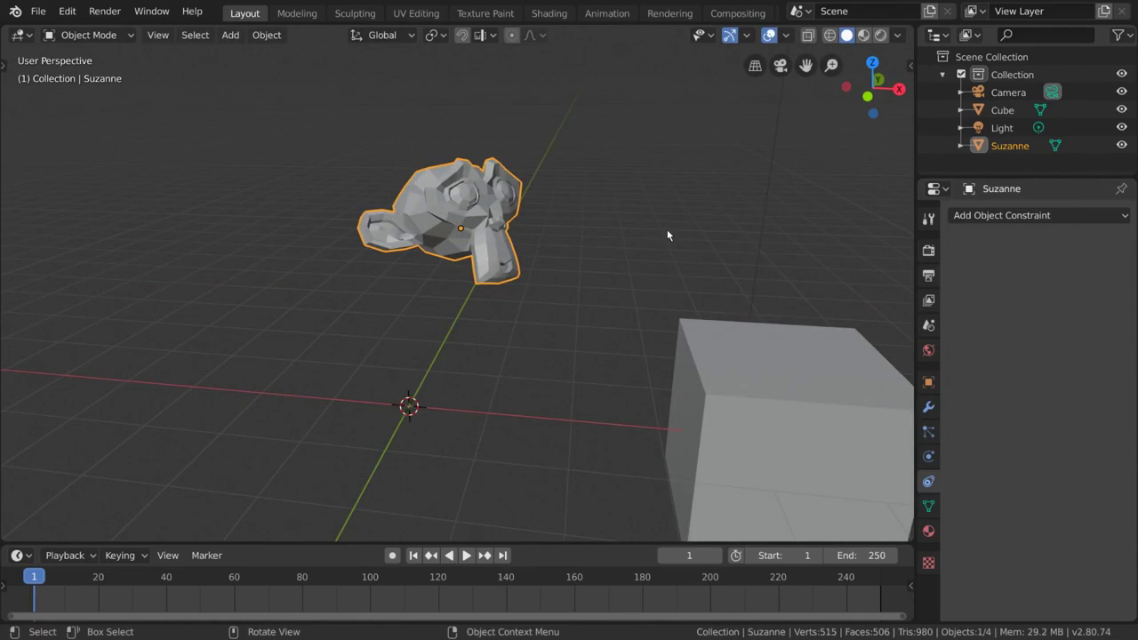
# Scale Suzanne freely once, then cancel a second scale to keep its original size
pyautogui.press('s')
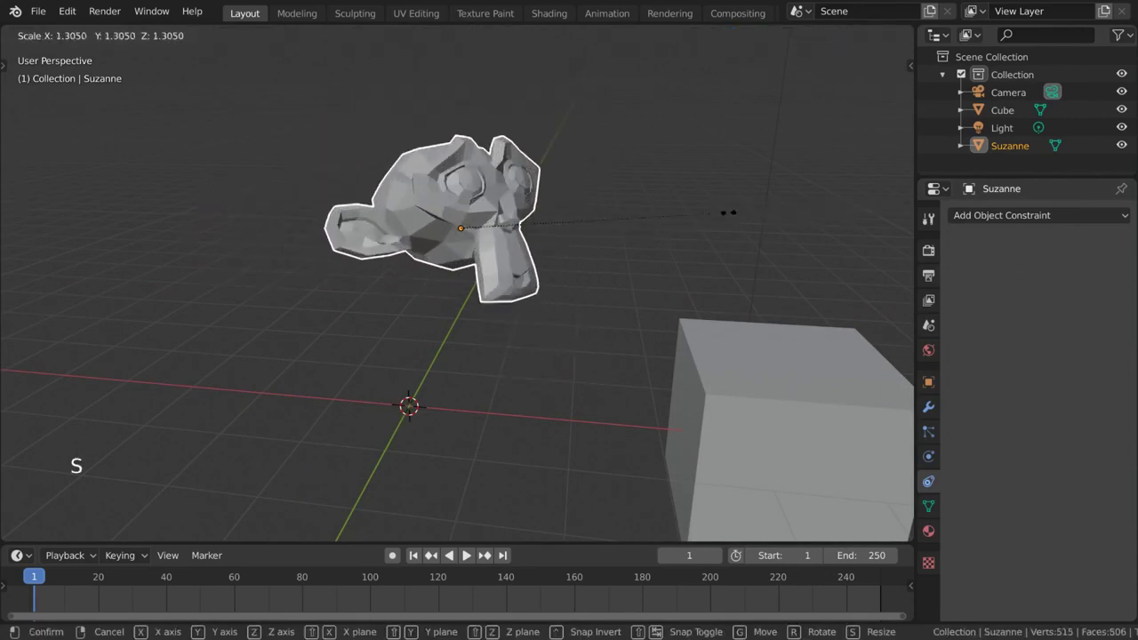
pyautogui.click(653, 226)
pyautogui.press('s')
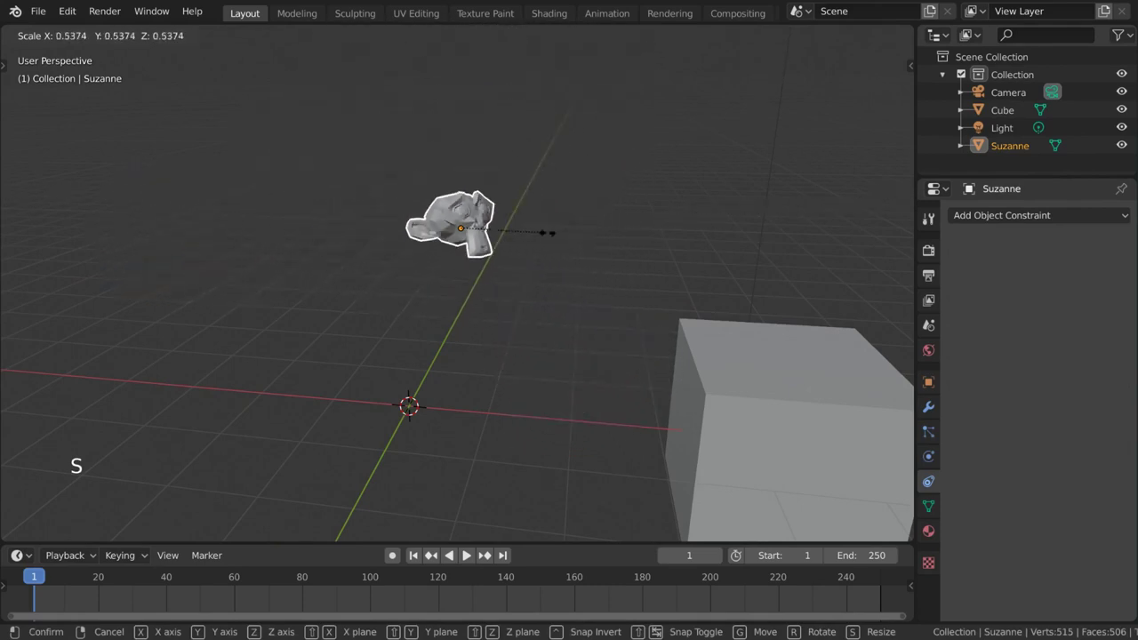
pyautogui.press('Escape')
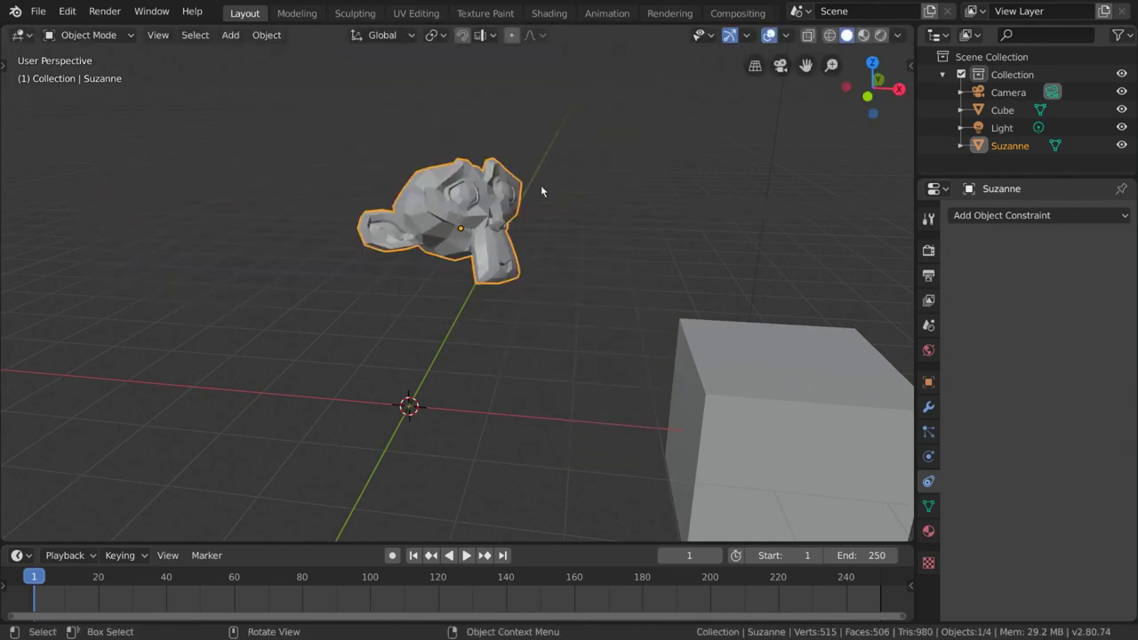
# Add a Maintain Volume constraint to Suzanne and test it with three scales
pyautogui.click(1035, 215)
pyautogui.click(843, 410)
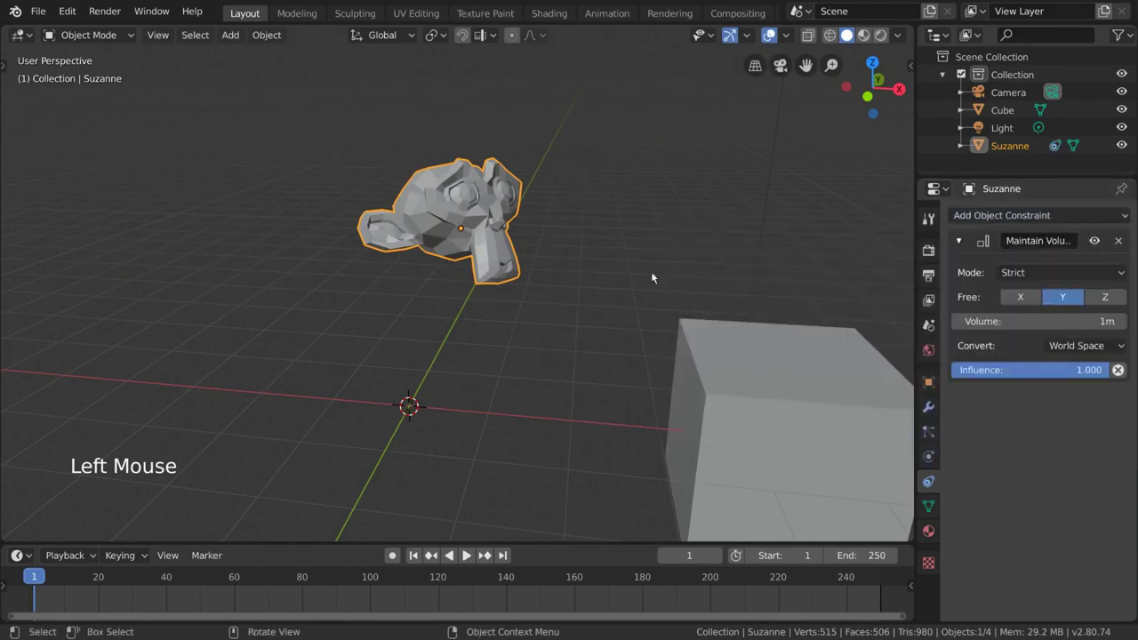
pyautogui.press('s')
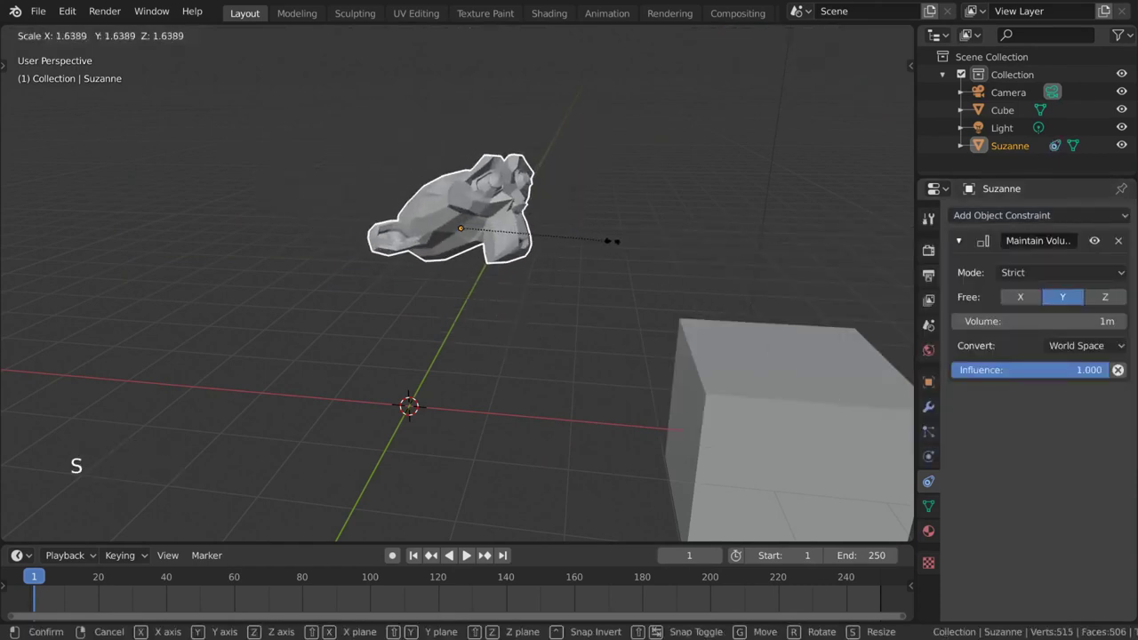
pyautogui.click(504, 247)
pyautogui.press('s')
pyautogui.click(591, 233)
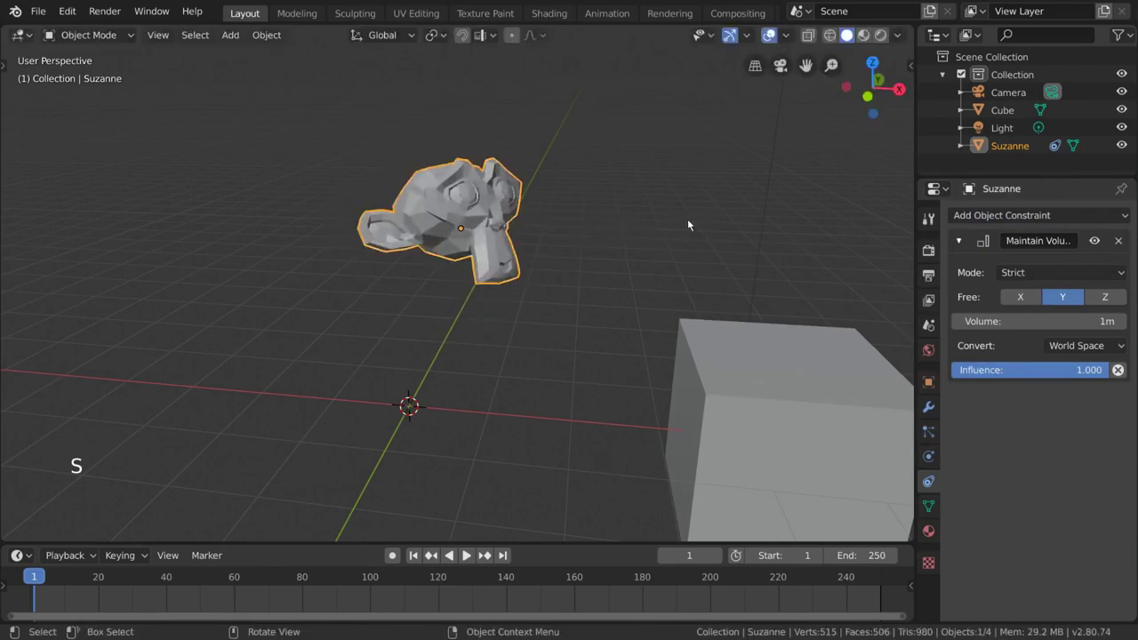
pyautogui.press('s')
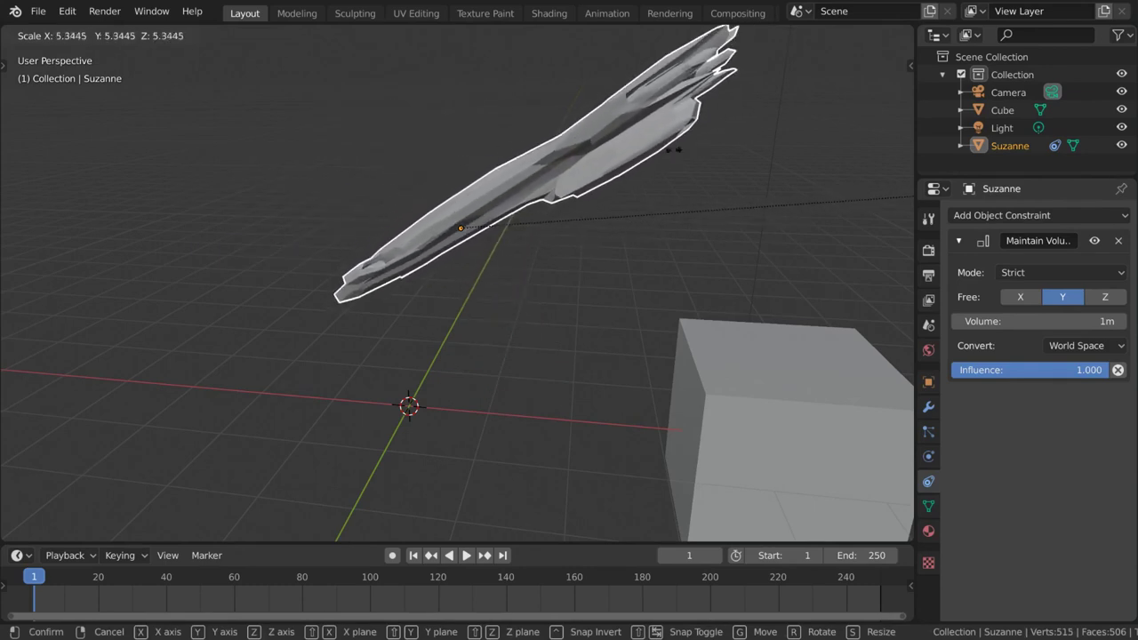
pyautogui.click(582, 183)
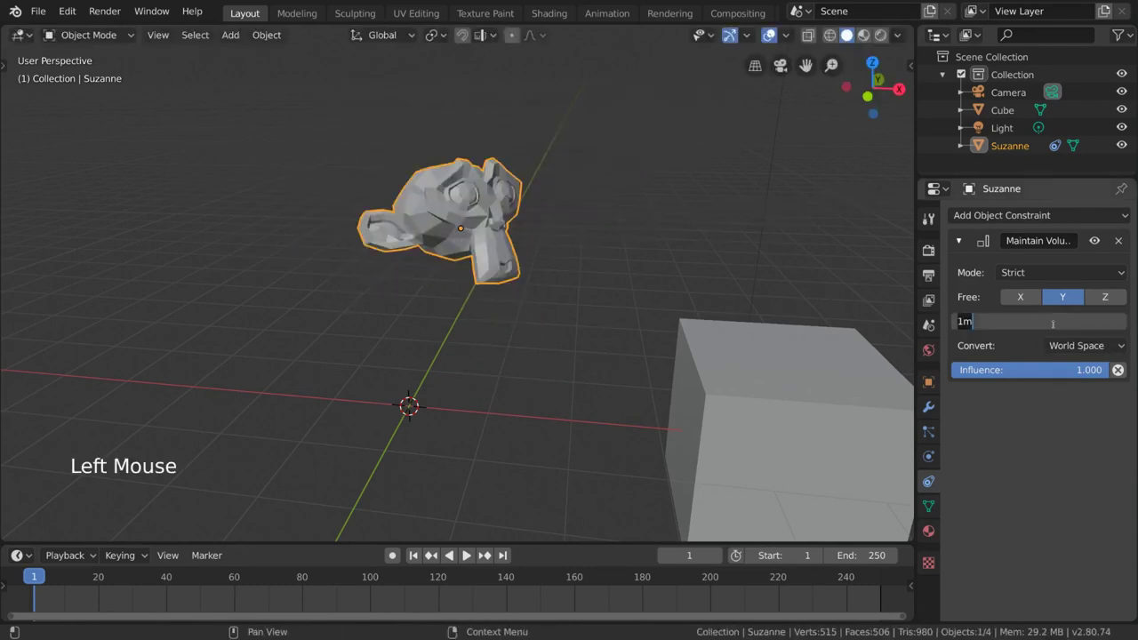
# Set the constraint's volume to 50m and scale Suzanne twice more to check it
pyautogui.press('Return')
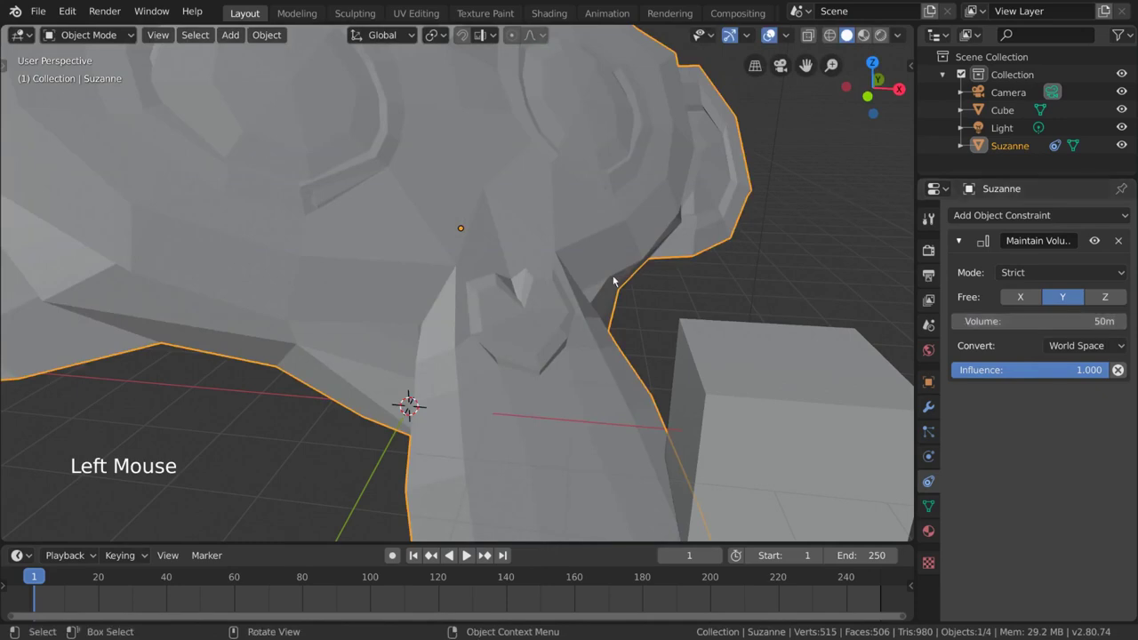
pyautogui.scroll(-4, 534, 266)
pyautogui.moveTo(534, 266); pyautogui.dragTo(662, 259, button='middle')
pyautogui.press('s')
pyautogui.scroll(-2, 662, 258)
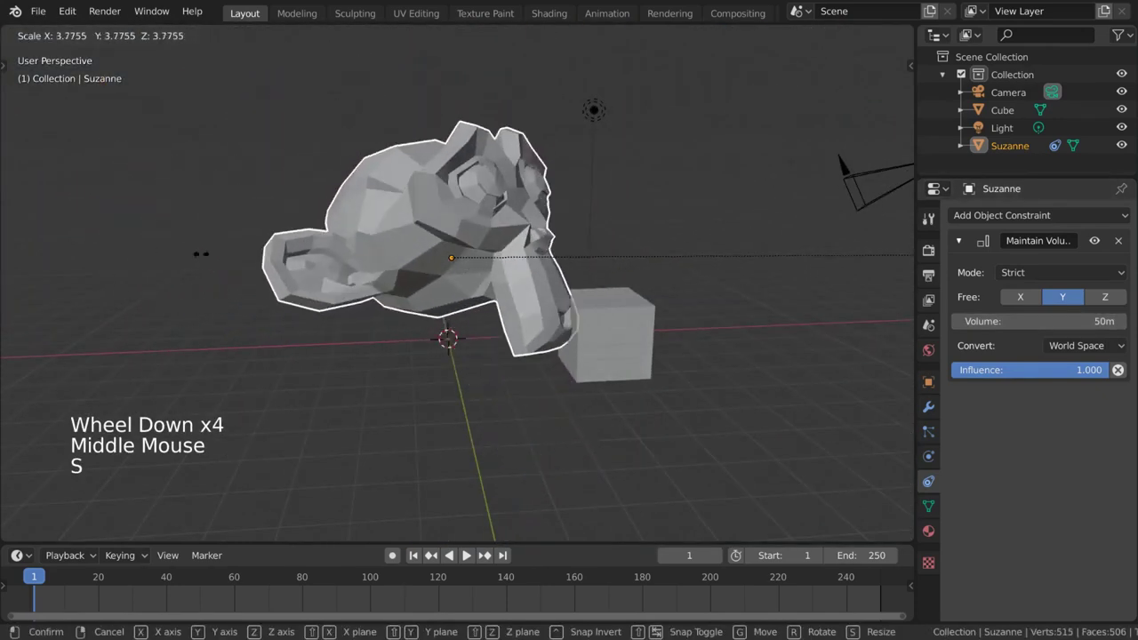
pyautogui.click(462, 293)
pyautogui.moveTo(462, 293); pyautogui.dragTo(505, 284, button='middle')
pyautogui.scroll(1, 619, 245)
pyautogui.press('s')
pyautogui.click(872, 228)
pyautogui.scroll(1, 698, 281)
pyautogui.scroll(1, 698, 281)
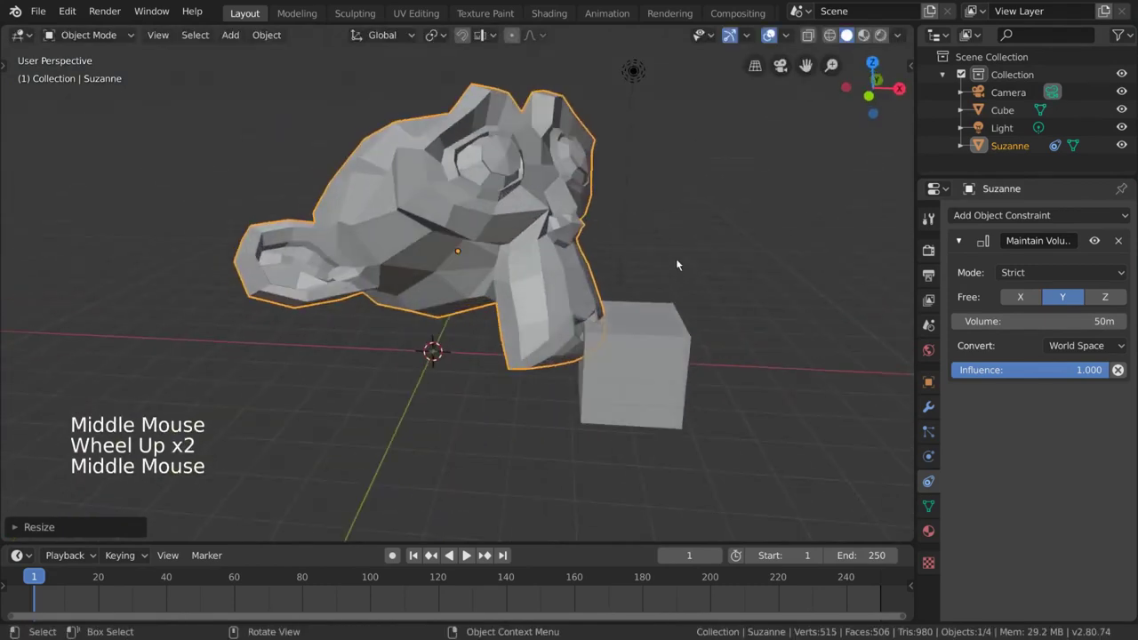